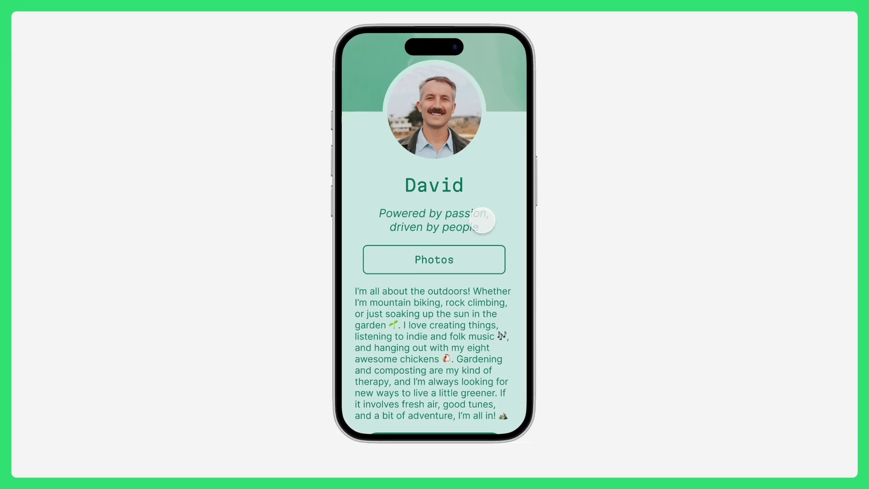
# - Play the prototype: open the carousel from Photos, go forward twice, back once, then close with X
pyautogui.scroll(-3, 482, 221)
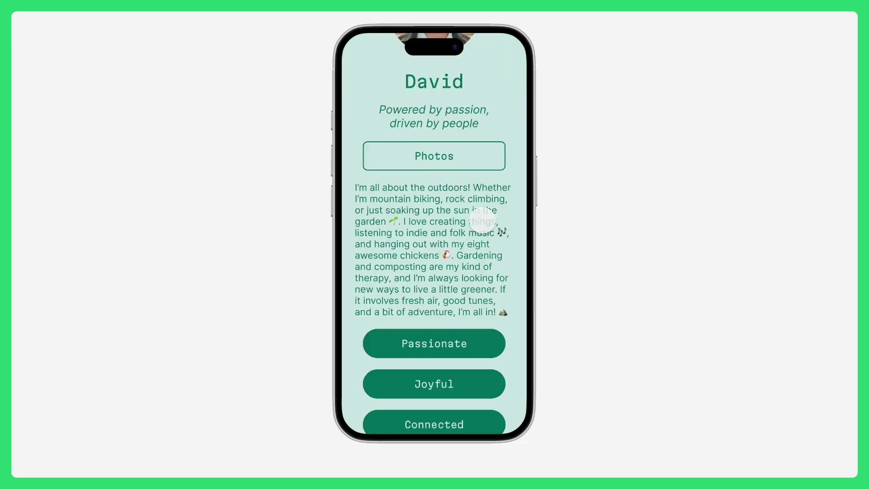
pyautogui.scroll(-1, 483, 221)
pyautogui.scroll(5, 482, 221)
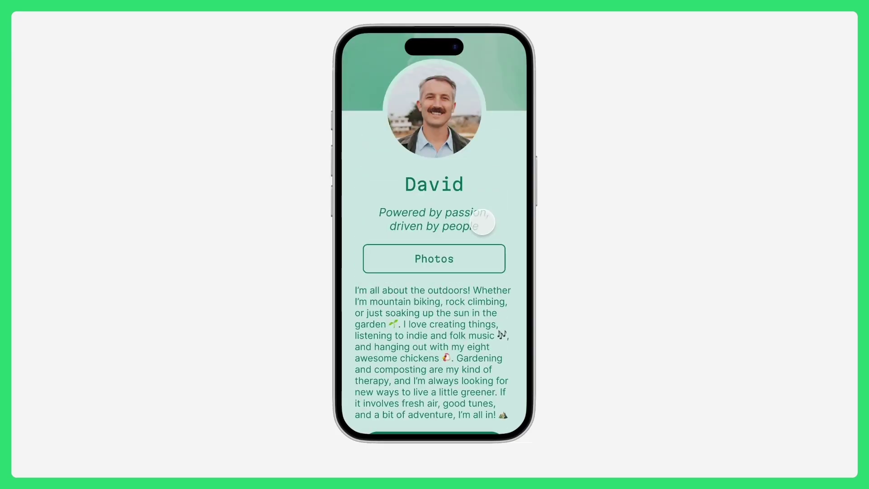
pyautogui.click(463, 257)
pyautogui.click(504, 233)
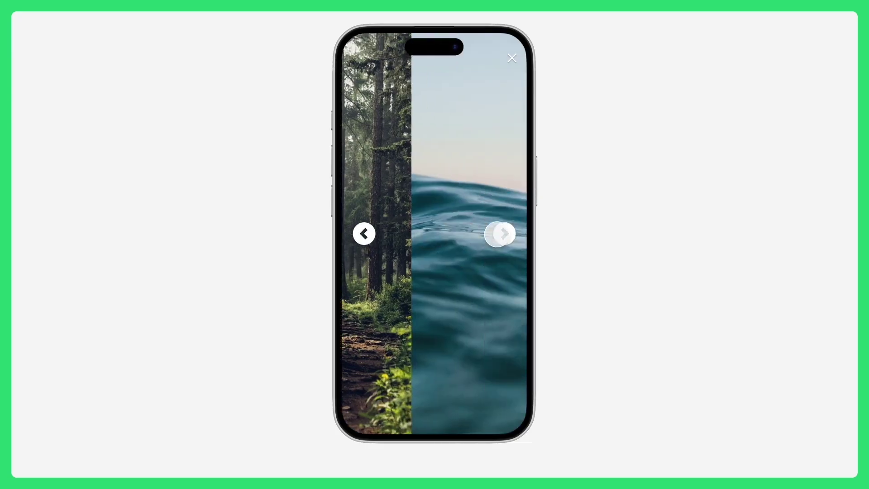
pyautogui.click(502, 233)
pyautogui.click(361, 233)
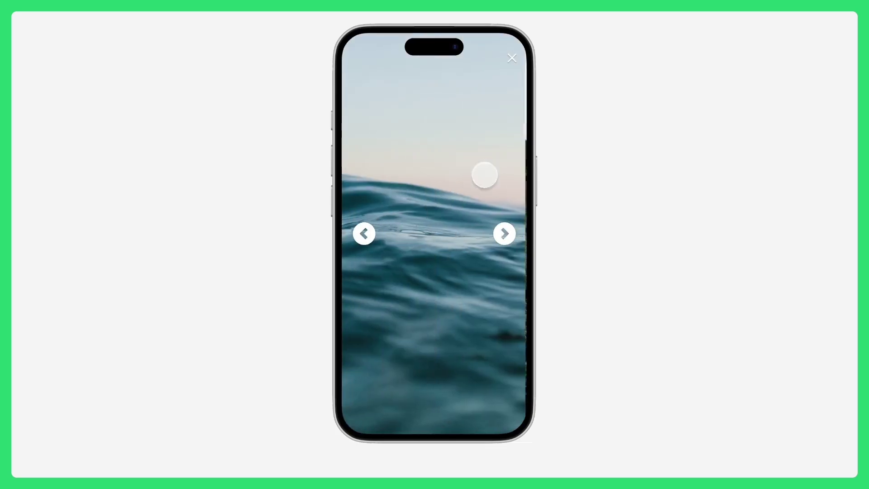
pyautogui.click(512, 58)
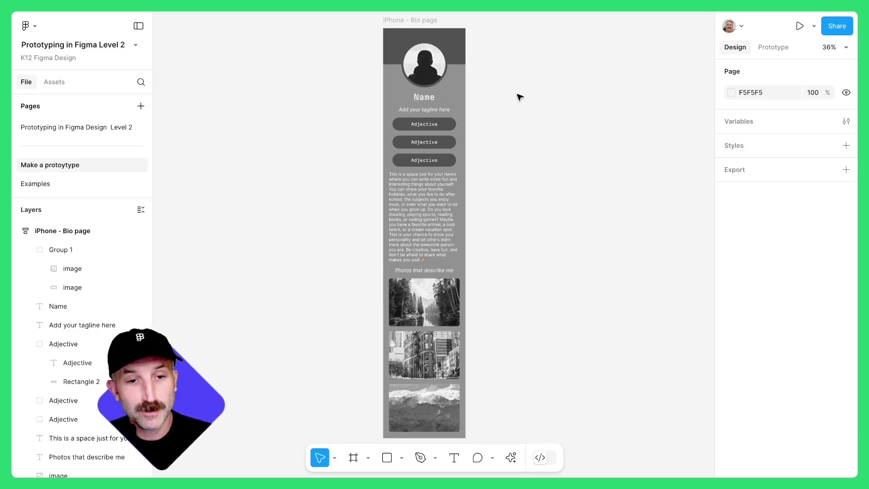
# - Paste the completed green David bio page and delete the grey template frame
pyautogui.hotkey('ctrl', 'v')
pyautogui.click(421, 21)
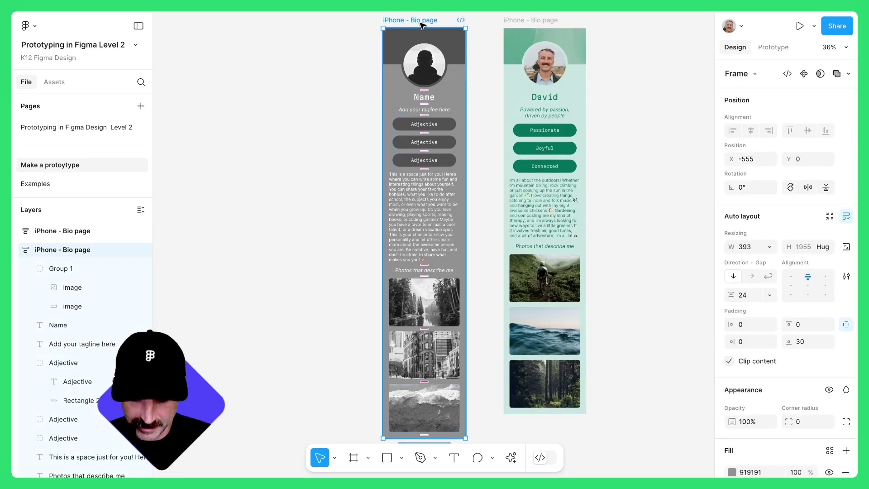
pyautogui.press('Delete')
pyautogui.hscroll(5, 471, 207)
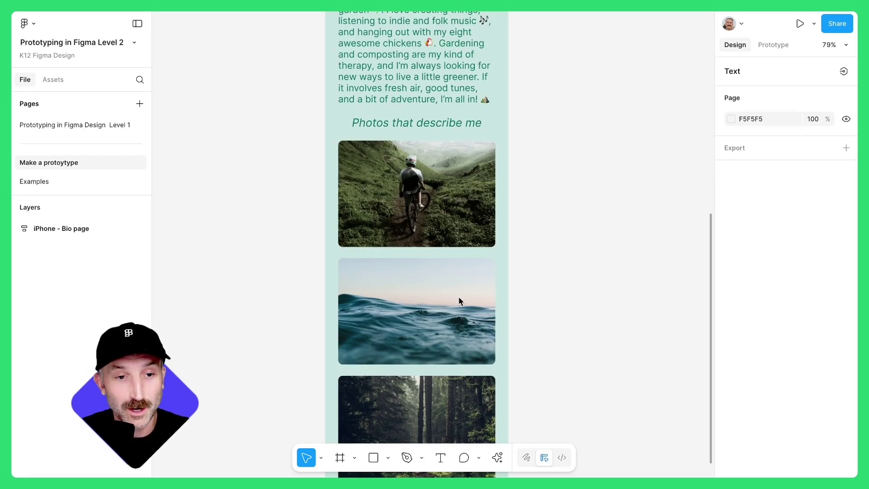
pyautogui.scroll(-5, 437, 266)
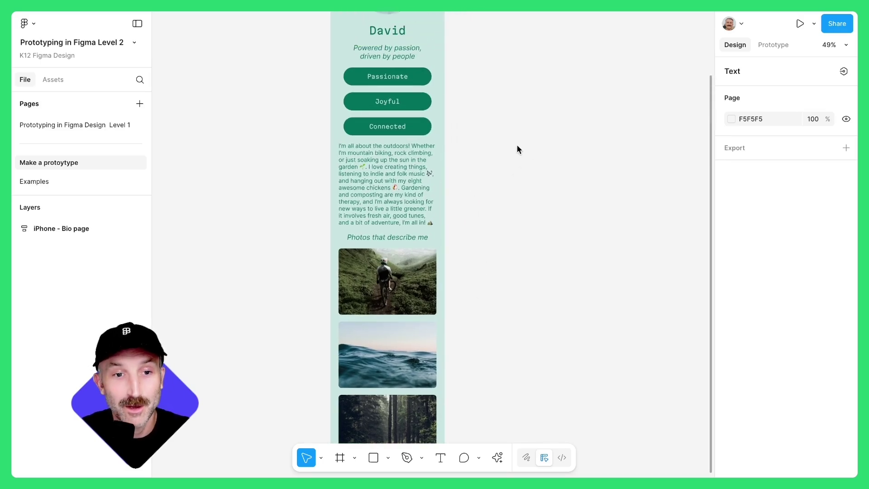
pyautogui.scroll(3, 516, 144)
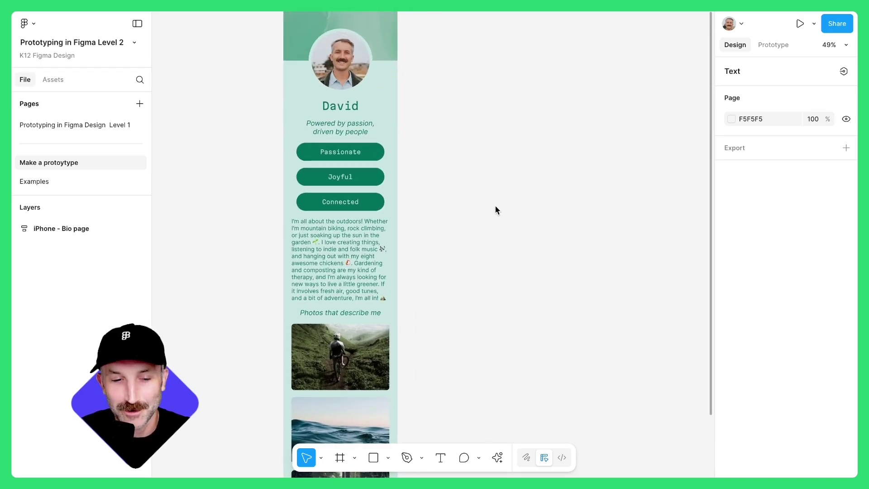
# - Delete the 'Photos that describe me' heading from the bio page
pyautogui.scroll(-2, 497, 226)
pyautogui.scroll(5, 380, 265)
pyautogui.click(379, 264)
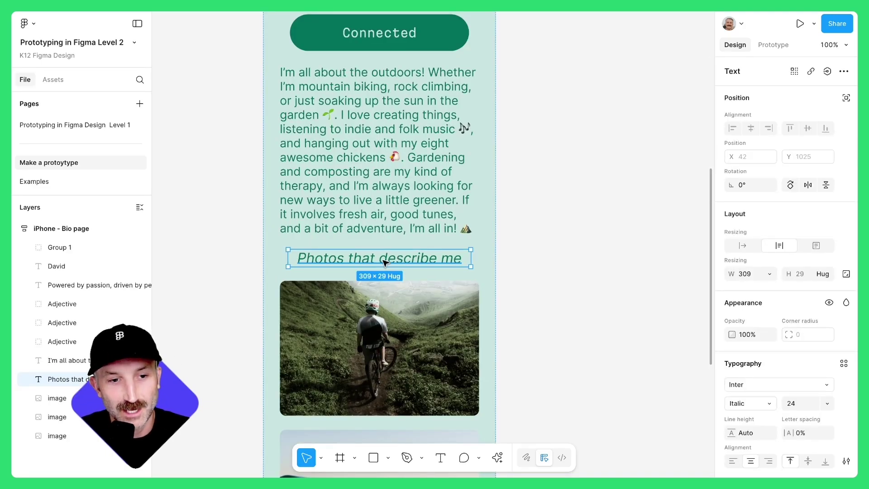
pyautogui.press('Delete')
# - Move the three photos out beside the bio page and set their corner radius to 0
pyautogui.scroll(-5, 404, 293)
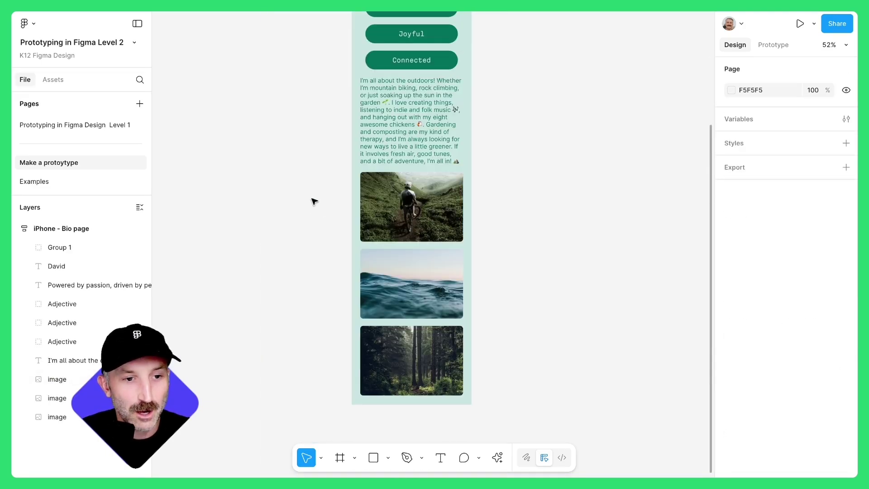
pyautogui.moveTo(310, 200); pyautogui.dragTo(462, 383)
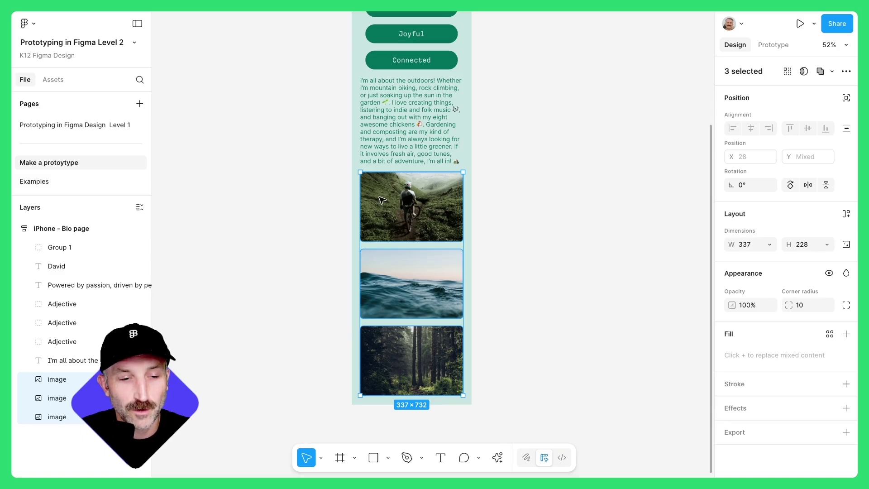
pyautogui.moveTo(381, 200); pyautogui.dragTo(560, 228)
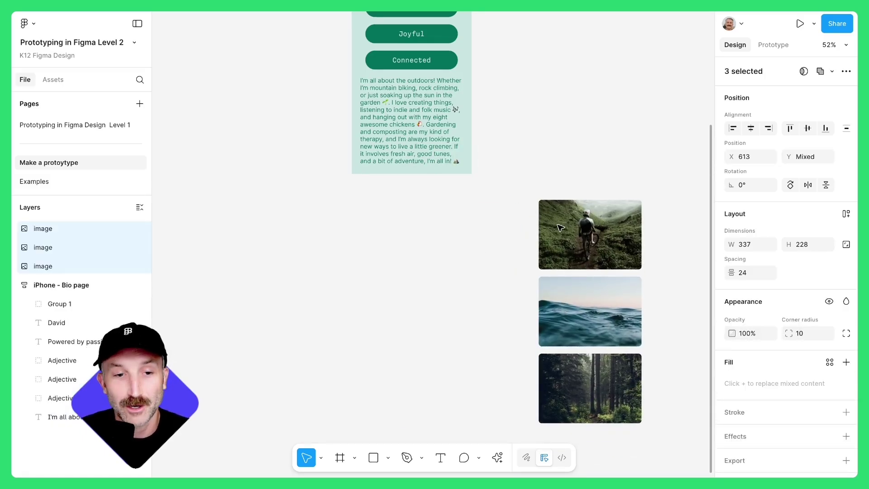
pyautogui.scroll(3, 524, 121)
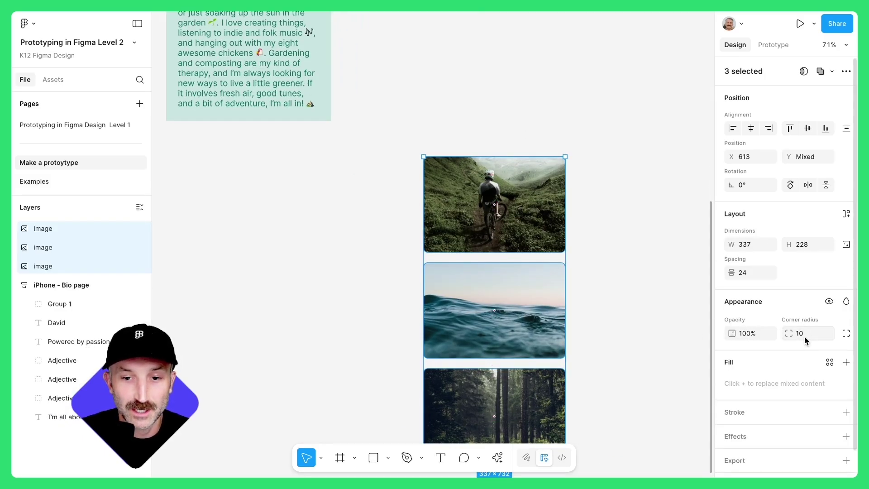
pyautogui.write('0')
pyautogui.press('Return')
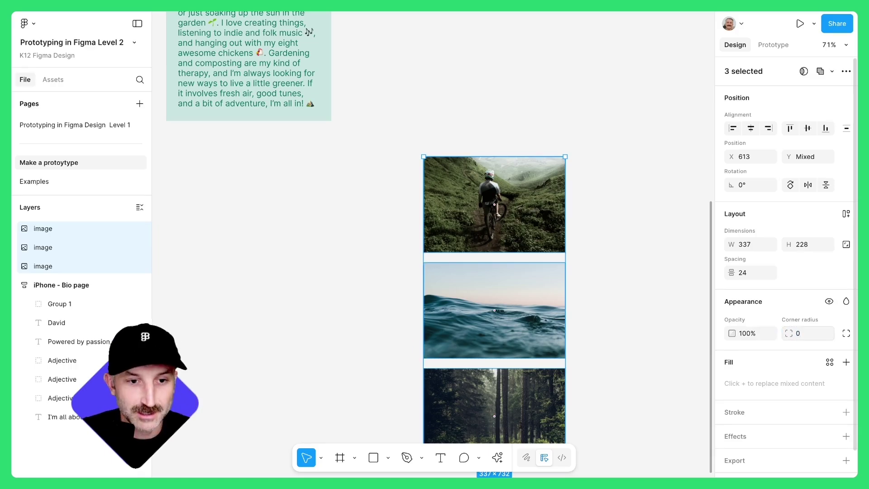
pyautogui.press('Escape')
pyautogui.scroll(-3, 458, 306)
# - Add an iPhone 16 frame beside the bio page, aligned to its top
pyautogui.scroll(1, 428, 188)
pyautogui.hscroll(2, 409, 163)
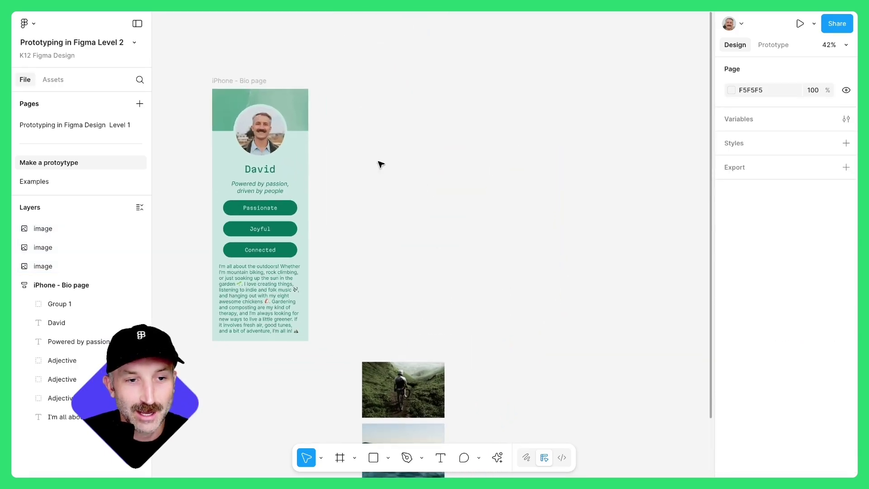
pyautogui.press('f')
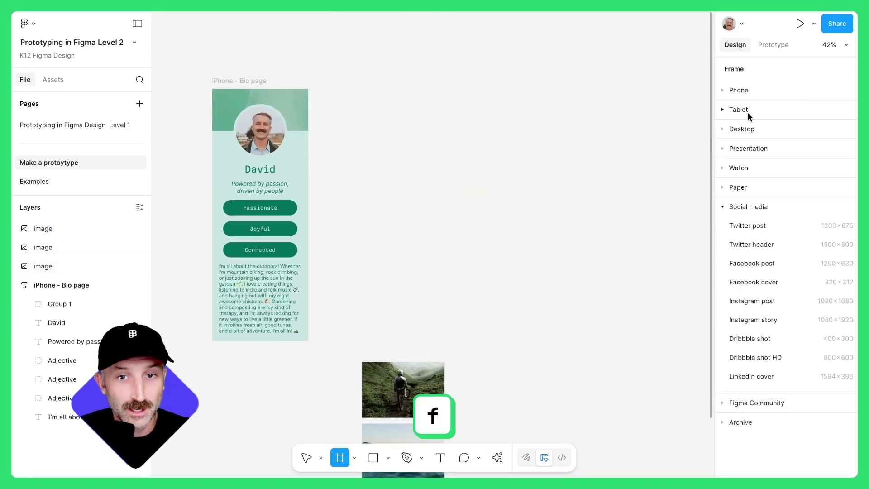
pyautogui.click(723, 91)
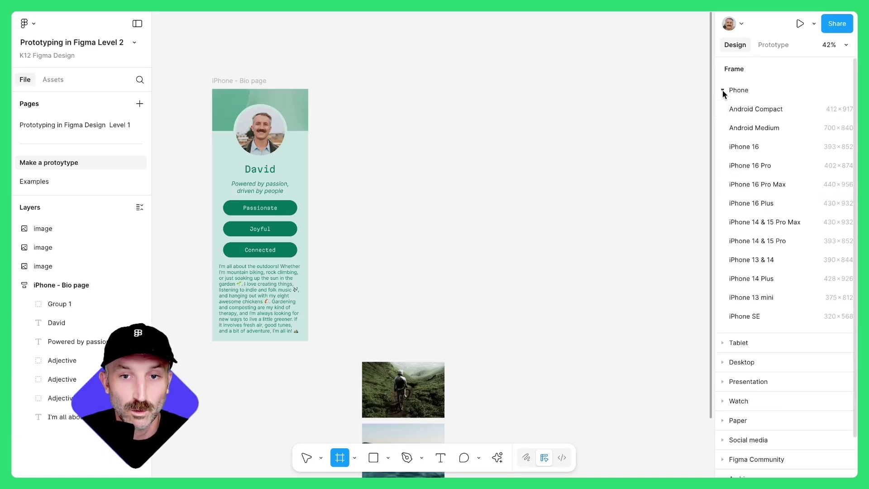
pyautogui.click(753, 147)
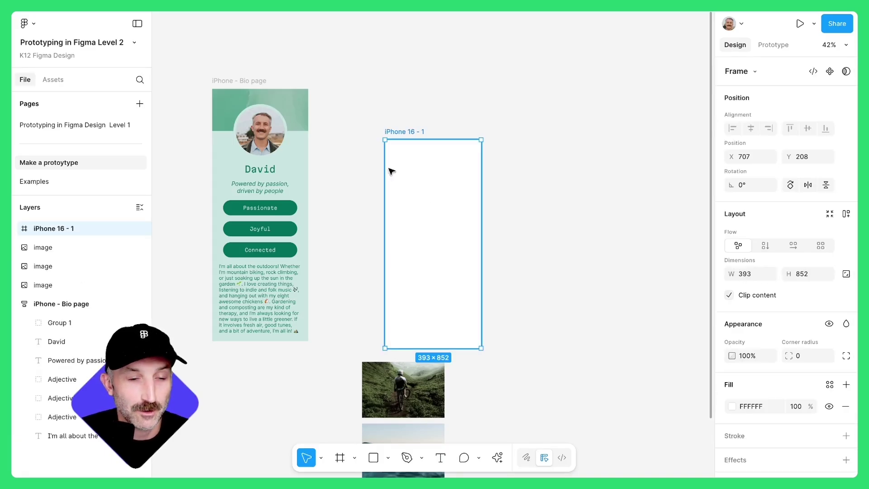
pyautogui.moveTo(408, 134); pyautogui.dragTo(364, 84)
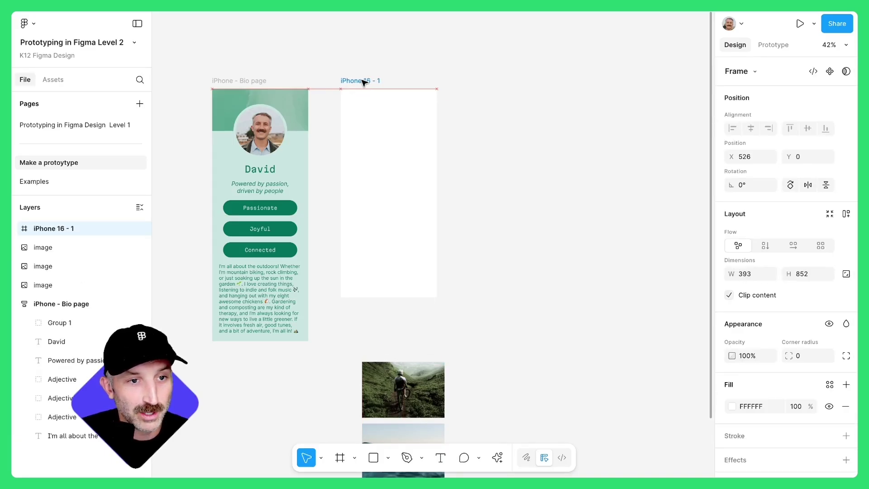
pyautogui.click(504, 165)
# - Draw a rectangle that fills the whole iPhone 16 frame at 393×852
pyautogui.click(388, 458)
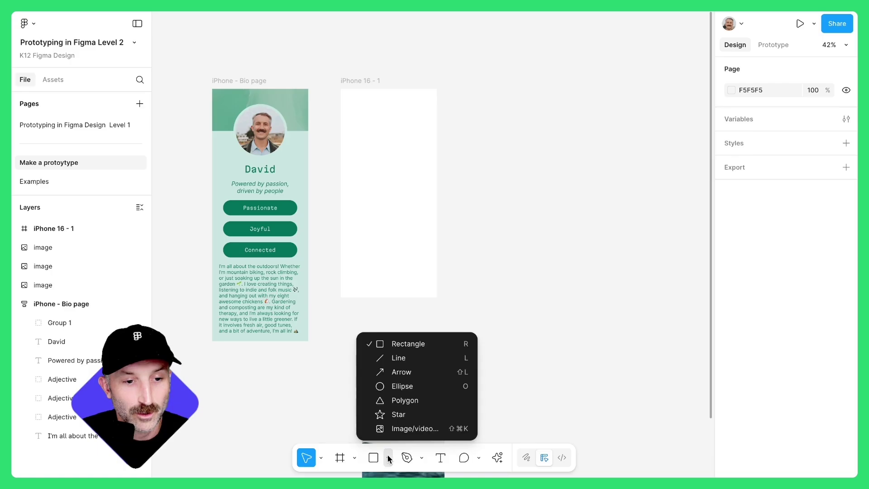
pyautogui.click(398, 343)
pyautogui.scroll(4, 357, 120)
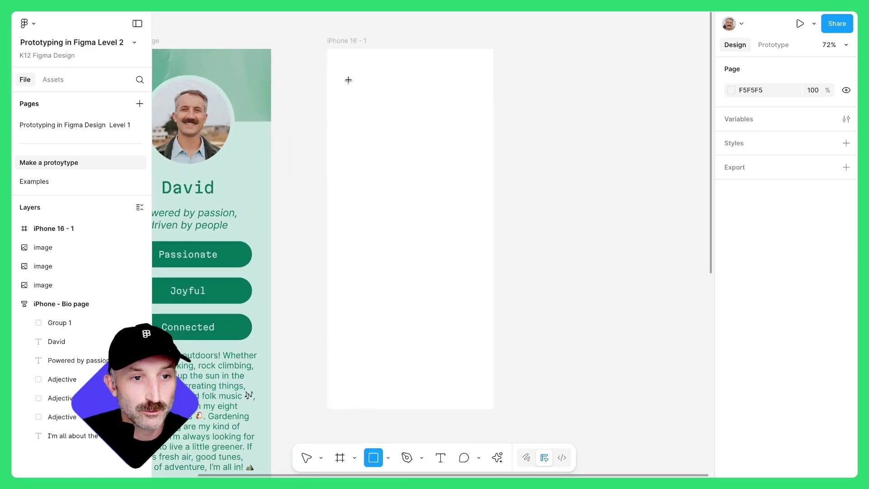
pyautogui.moveTo(349, 80); pyautogui.dragTo(410, 195)
pyautogui.moveTo(428, 226); pyautogui.dragTo(470, 308)
pyautogui.moveTo(422, 196); pyautogui.dragTo(403, 169)
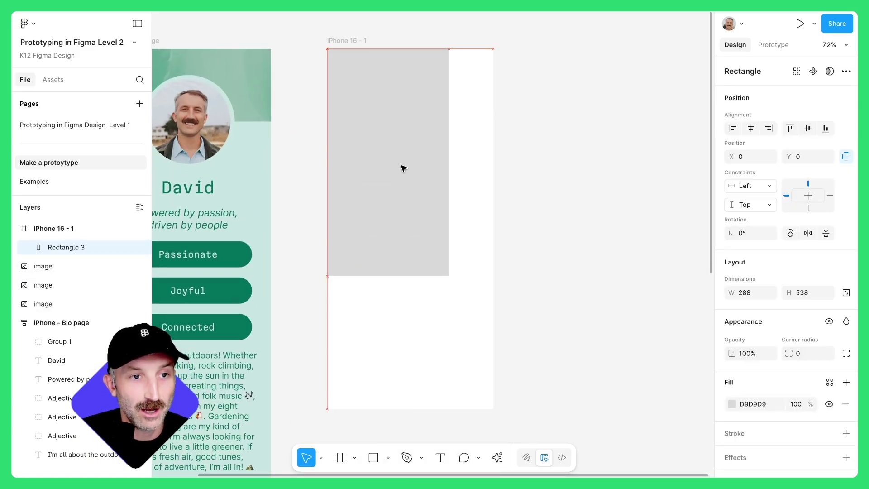
pyautogui.moveTo(449, 276); pyautogui.dragTo(556, 146)
# - Select the mountain-bike photo next to the new frame
pyautogui.click(574, 348)
pyautogui.scroll(-3, 527, 213)
pyautogui.scroll(-1, 527, 213)
pyautogui.scroll(2, 556, 146)
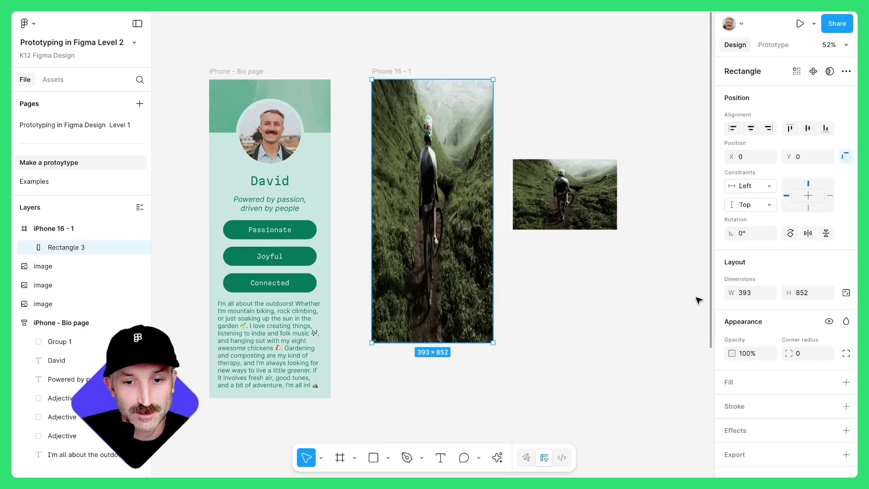
# - Copy the mountain-bike photo's properties and paste them onto the frame's grey rectangle
pyautogui.rightClick(569, 194)
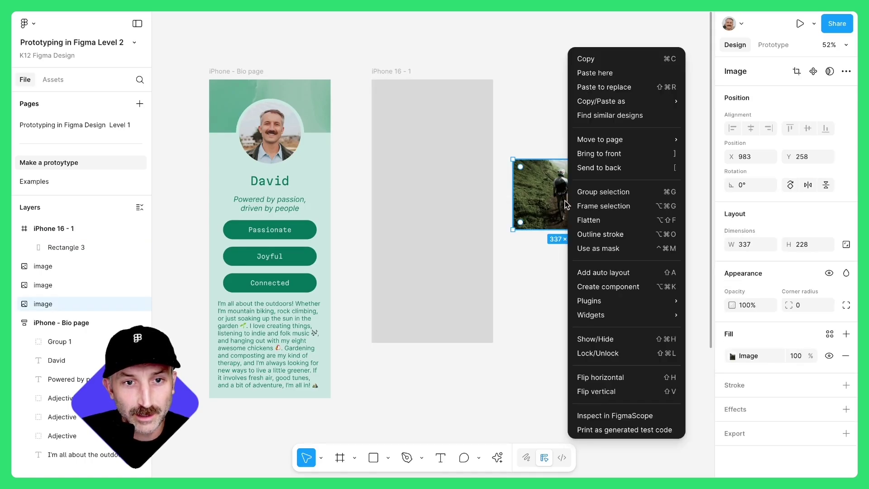
pyautogui.moveTo(619, 107)
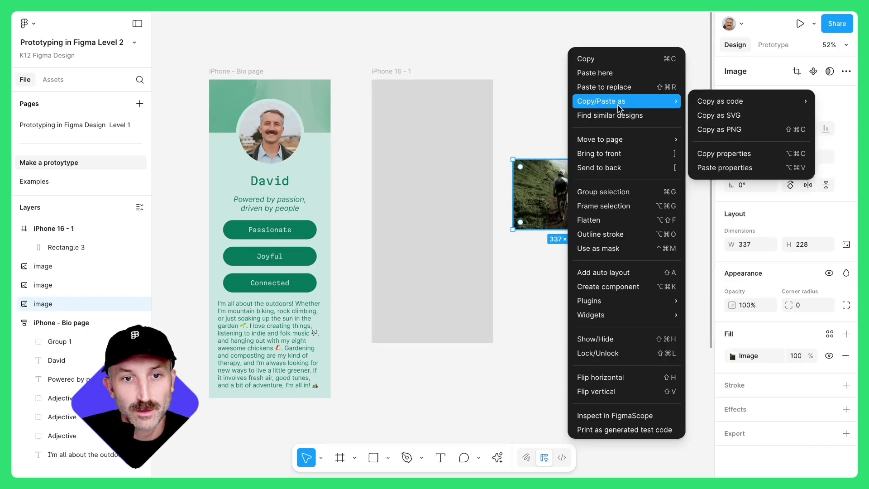
pyautogui.click(742, 154)
pyautogui.click(439, 208)
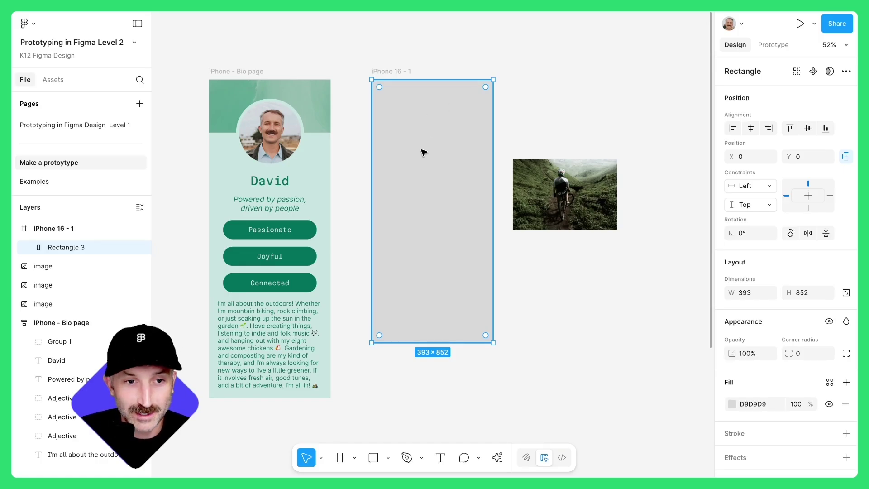
pyautogui.hotkey('ctrl', 'v')
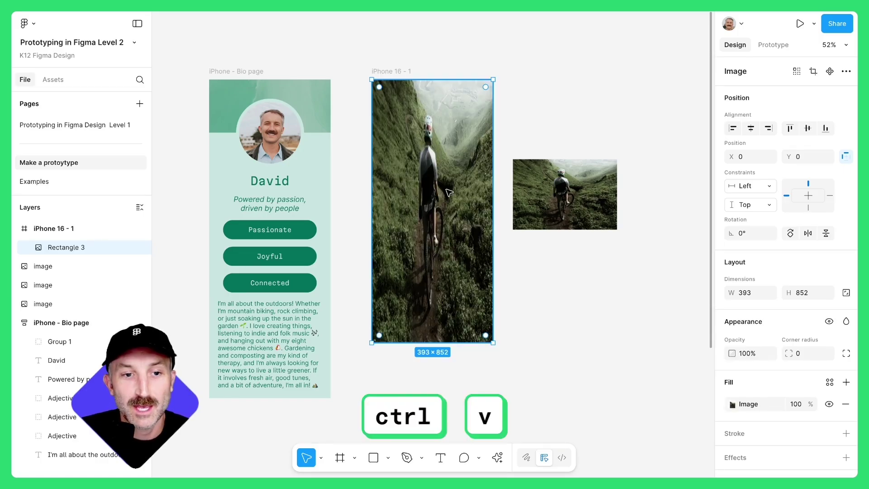
# - Set the photo fill to Crop mode, enlarging and re-centring the rider to cover the screen
pyautogui.click(731, 407)
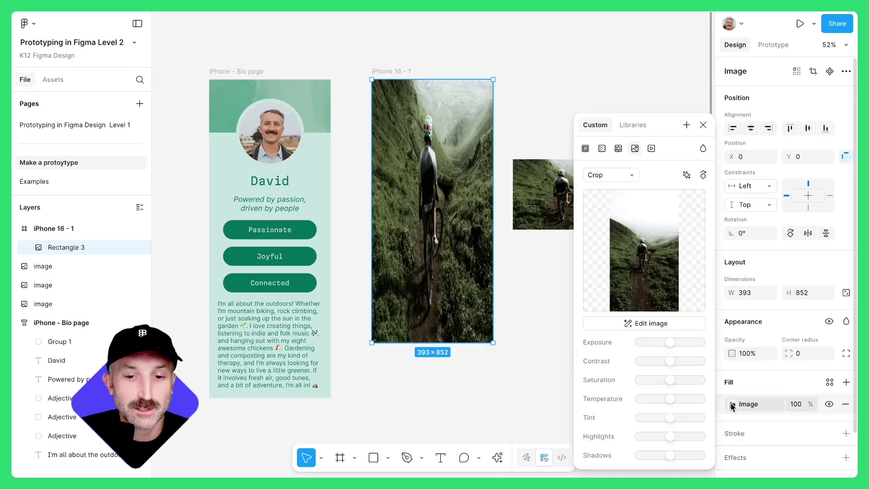
pyautogui.click(602, 175)
pyautogui.click(612, 174)
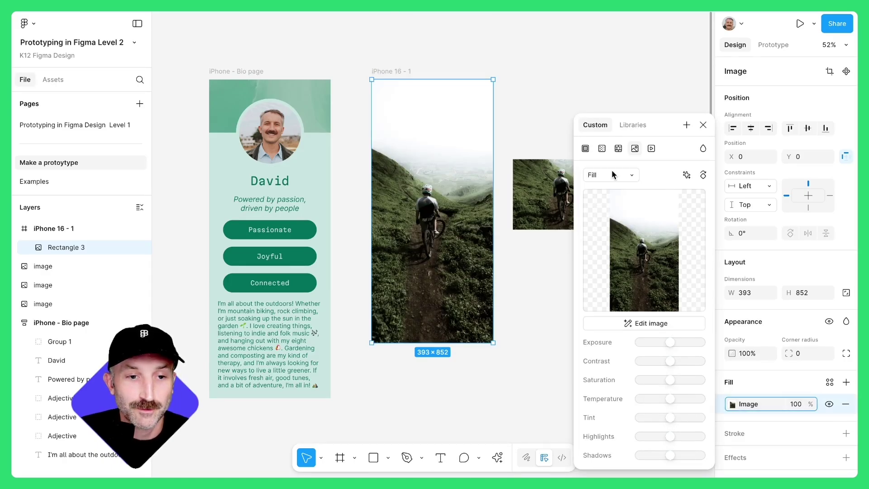
pyautogui.click(612, 174)
pyautogui.click(611, 204)
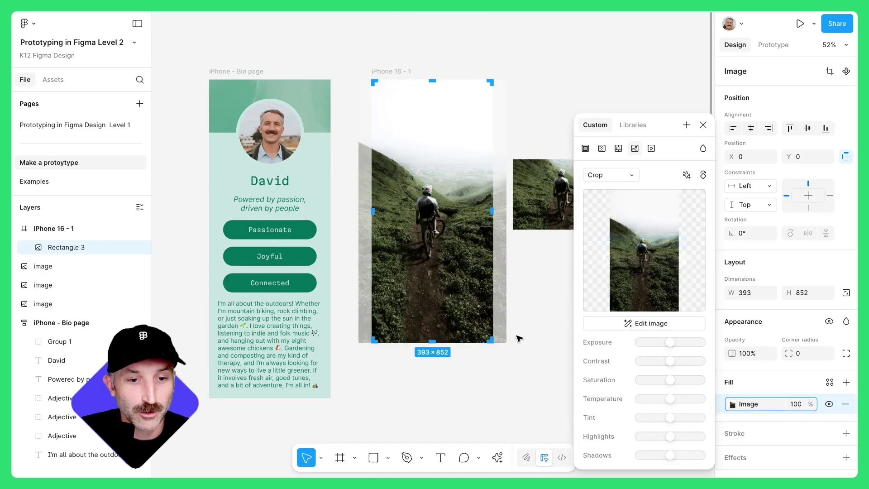
pyautogui.moveTo(516, 340); pyautogui.dragTo(565, 448)
pyautogui.moveTo(461, 262); pyautogui.dragTo(435, 191)
# - Delete the leftover biker photo and duplicate iPhone 16 - 1 twice
pyautogui.click(543, 194)
pyautogui.press('Delete')
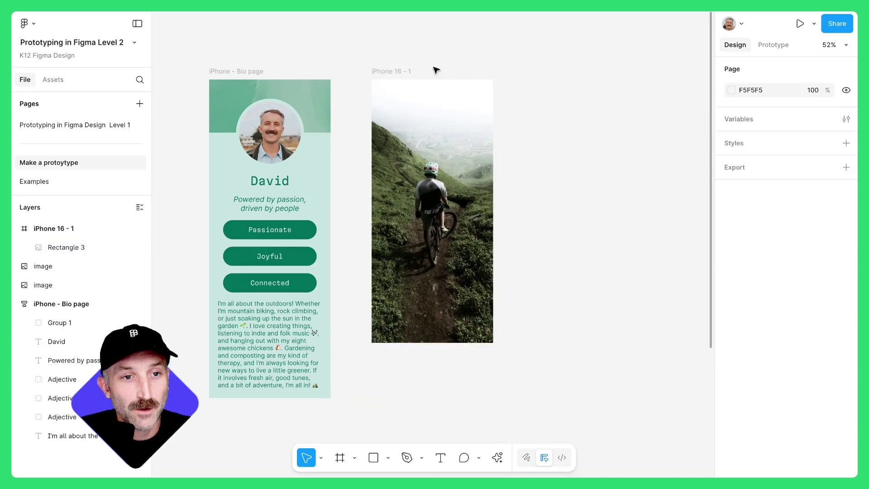
pyautogui.click(396, 72)
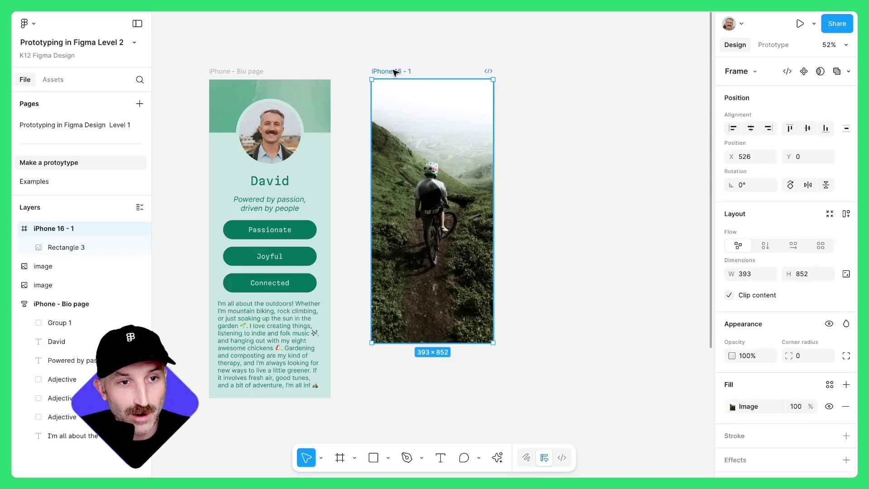
pyautogui.hotkey('ctrl', 'd')
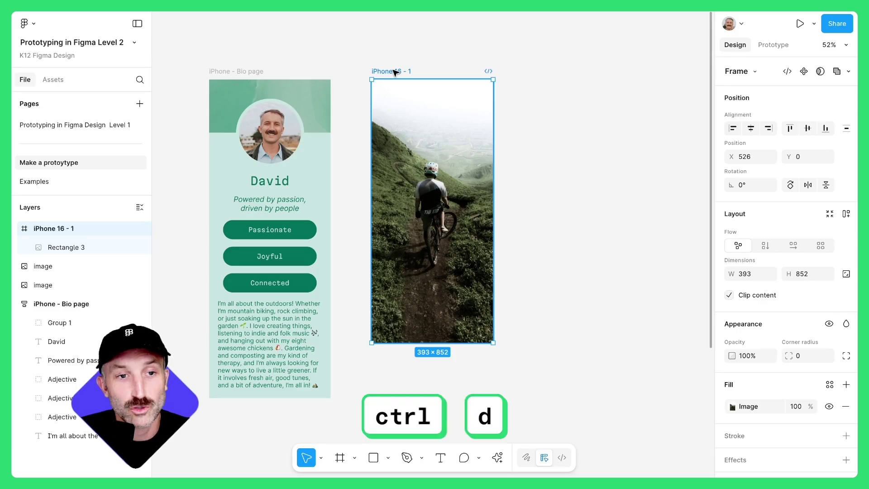
pyautogui.hotkey('ctrl', 'd')
# - Move the ocean and forest photos up beside the new screens
pyautogui.hscroll(3, 444, 97)
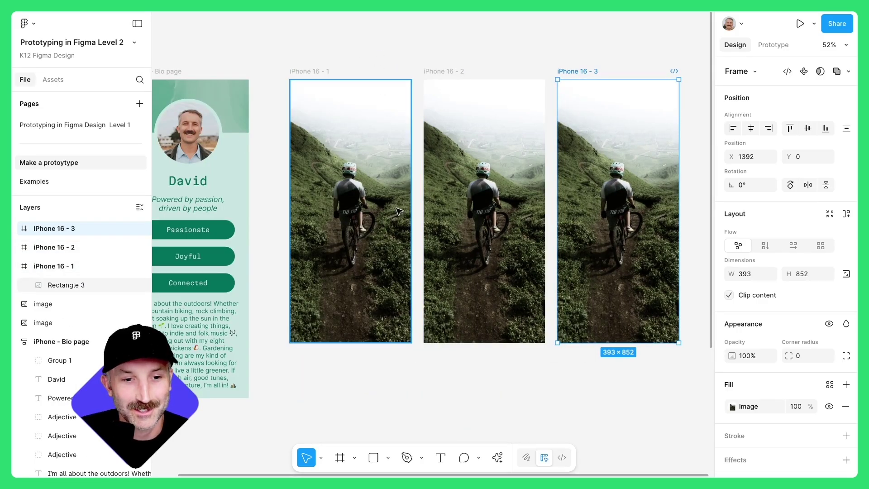
pyautogui.scroll(-3, 428, 222)
pyautogui.moveTo(394, 382); pyautogui.dragTo(471, 292)
pyautogui.moveTo(432, 409); pyautogui.dragTo(582, 268)
# - Fill the rectangle in iPhone 16 - 2 with the ocean photo's properties
pyautogui.click(518, 324)
pyautogui.scroll(3, 445, 46)
pyautogui.rightClick(482, 265)
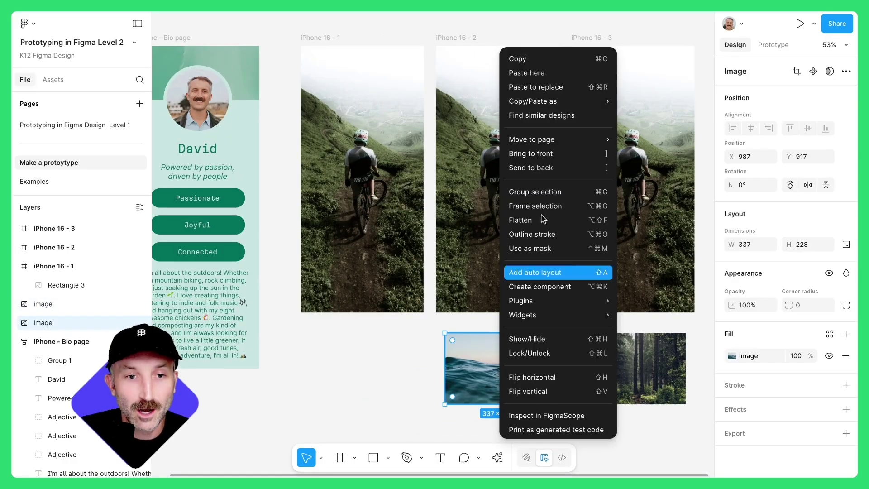
pyautogui.moveTo(546, 107)
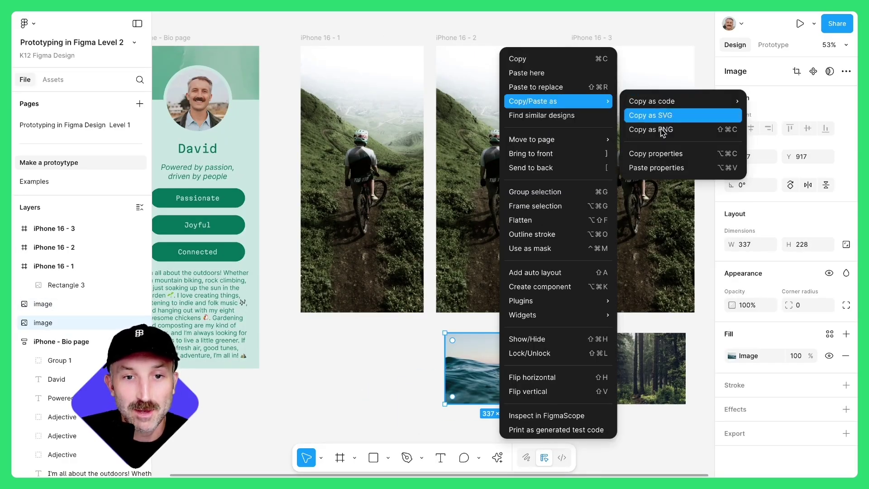
pyautogui.click(655, 154)
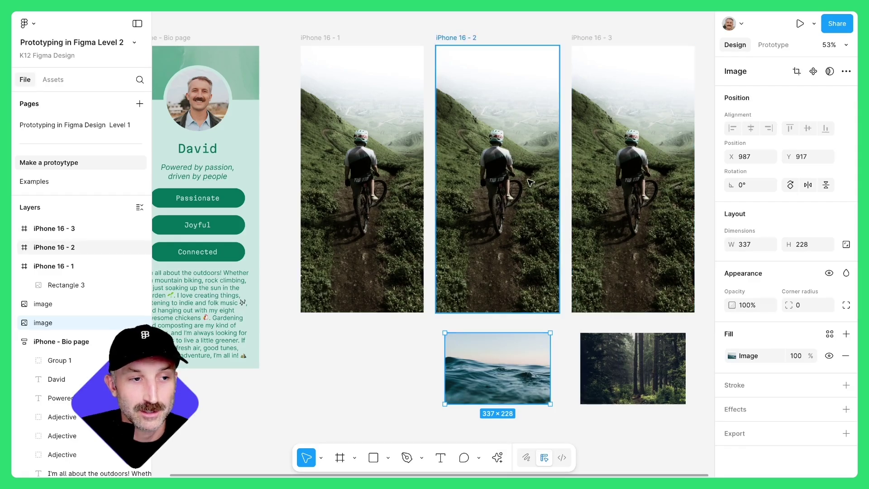
pyautogui.click(519, 163)
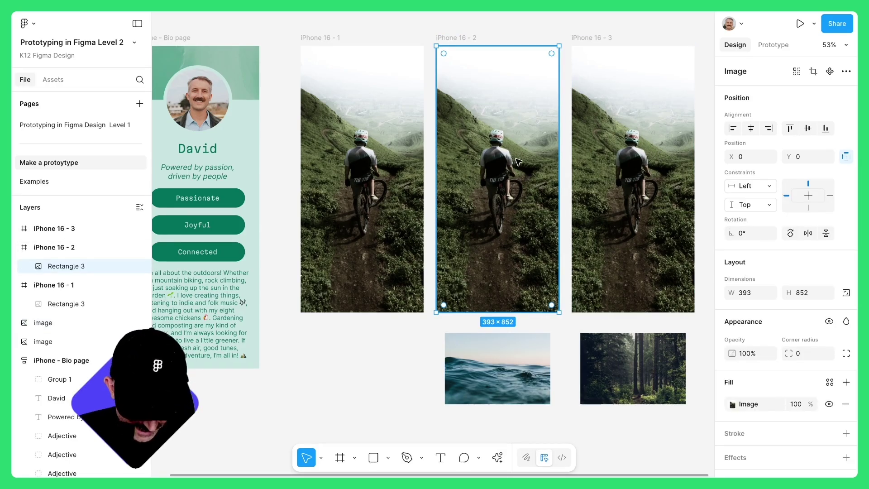
pyautogui.hotkey('ctrl', 'v')
# - Fill iPhone 16 - 3 with the forest photo in Crop mode, then delete both loose photos
pyautogui.rightClick(642, 366)
pyautogui.click(525, 153)
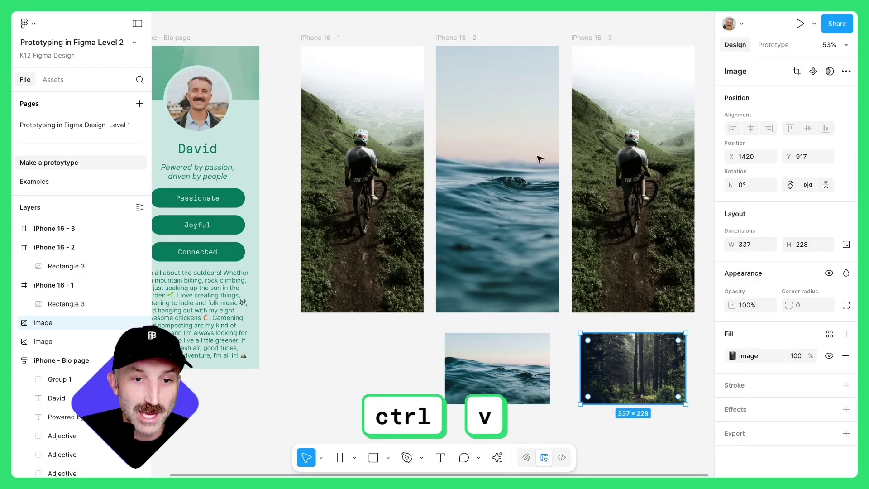
pyautogui.click(583, 196)
pyautogui.hotkey('ctrl', 'v')
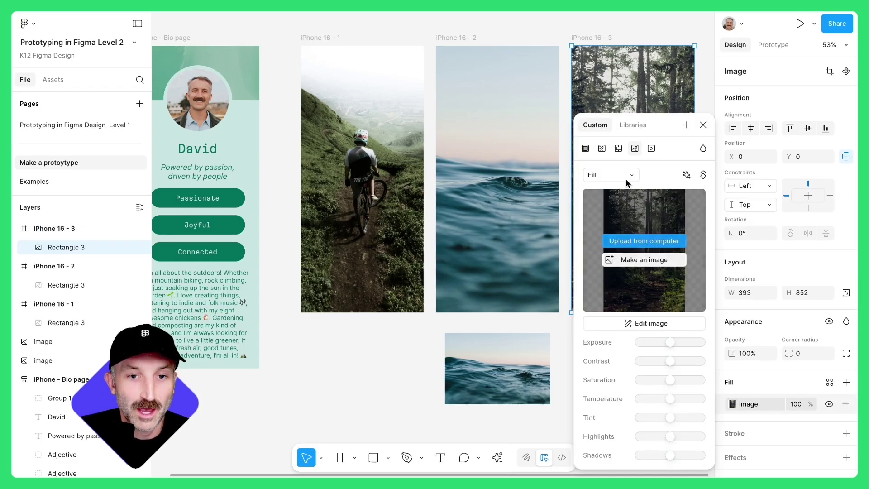
pyautogui.click(610, 175)
pyautogui.click(606, 199)
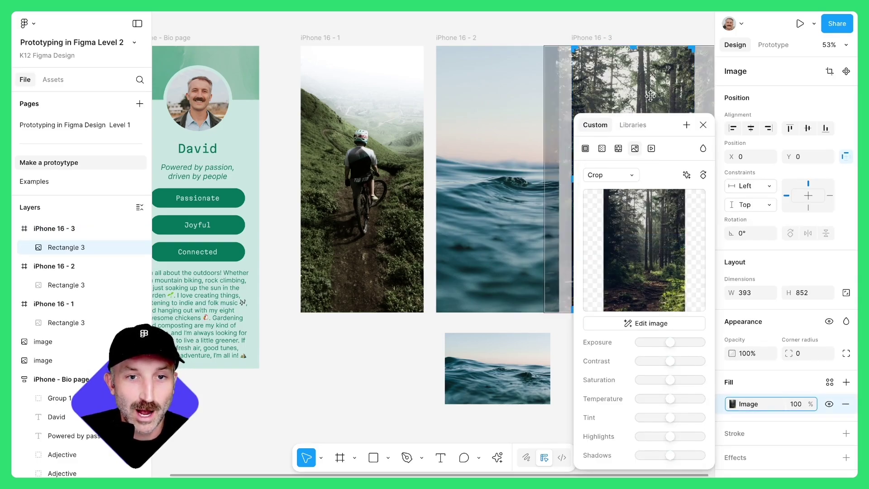
pyautogui.click(707, 192)
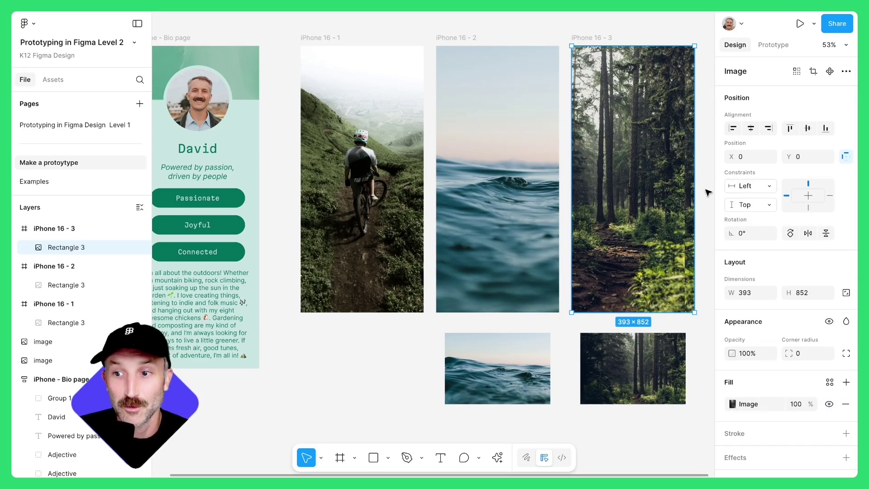
pyautogui.moveTo(707, 192); pyautogui.dragTo(510, 376)
pyautogui.press('Delete')
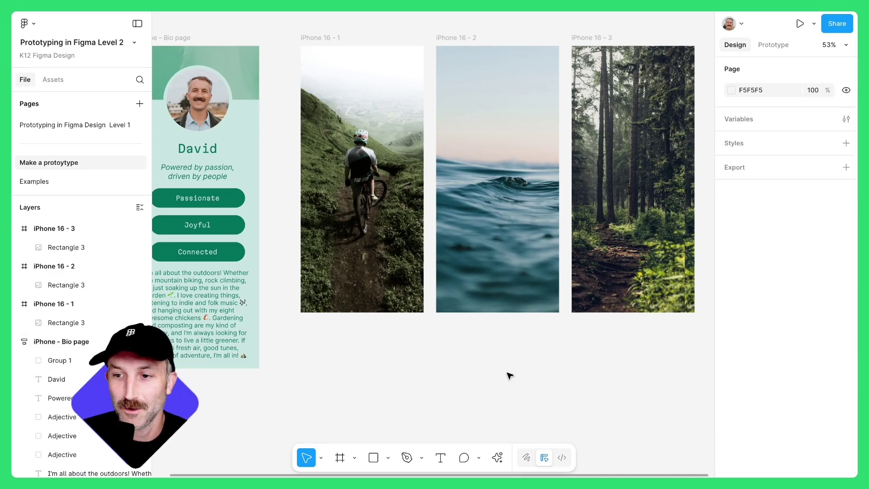
# - Copy the left and right arrow buttons from the poppy screen on the Examples page
pyautogui.click(52, 183)
pyautogui.scroll(5, 423, 329)
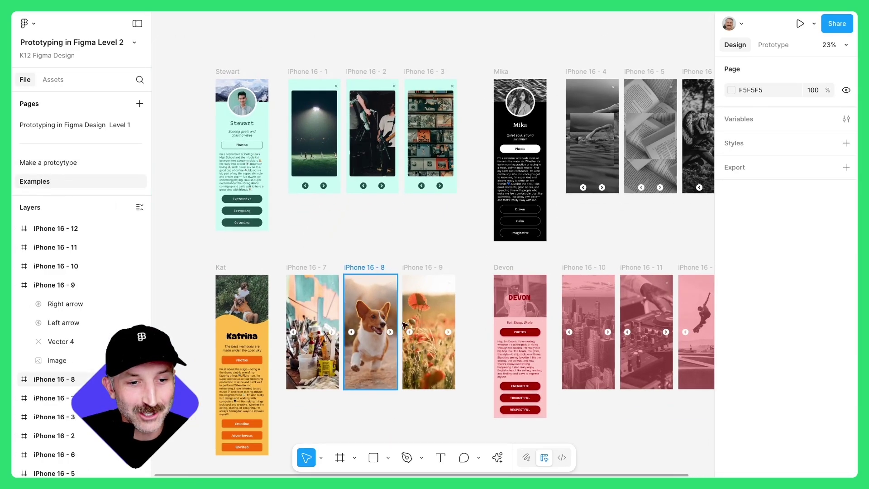
pyautogui.scroll(5, 423, 328)
pyautogui.scroll(-2, 403, 335)
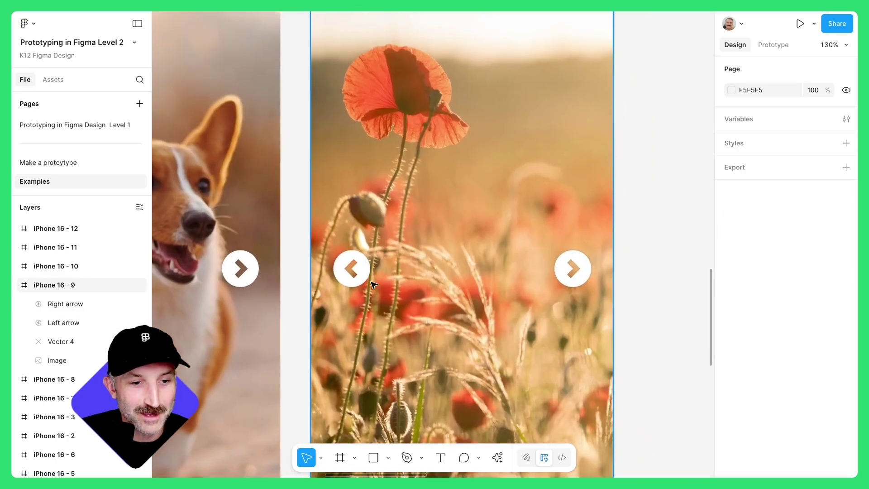
pyautogui.click(366, 269)
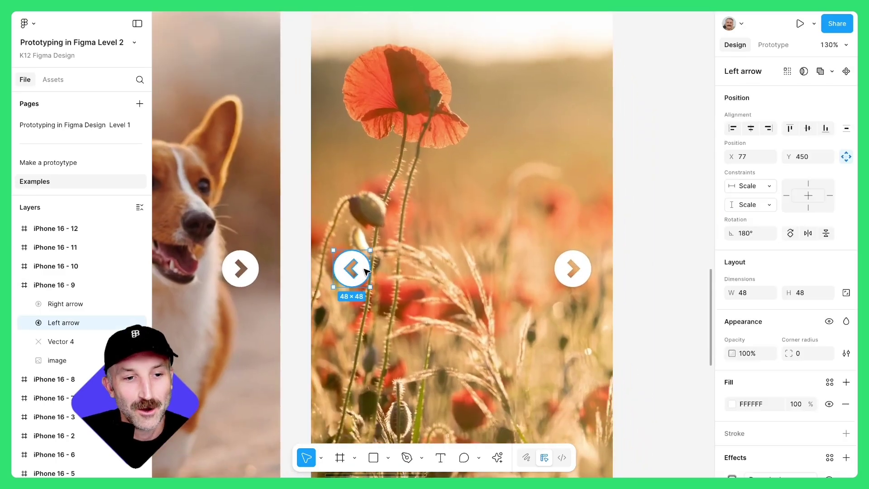
pyautogui.keyDown('shift'); pyautogui.click(584, 265); pyautogui.keyUp('shift')
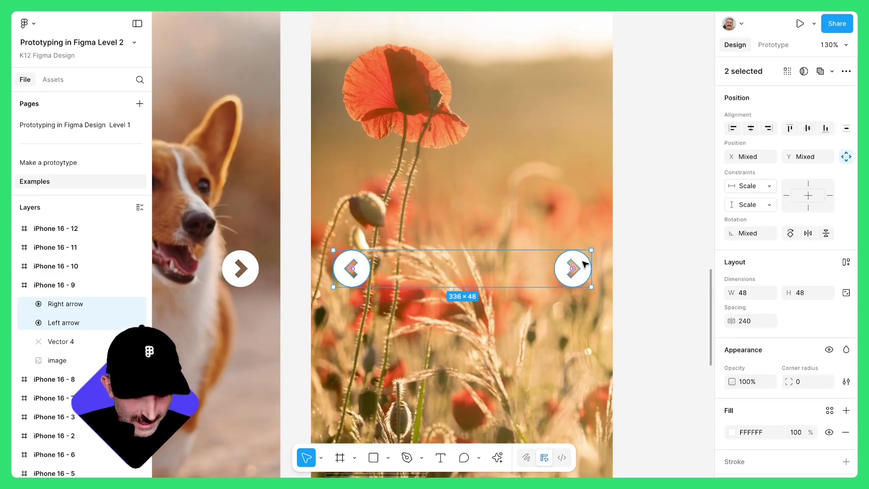
pyautogui.hotkey('ctrl', 'c')
# - Paste the arrows into iPhone 16 - 1, 2 and 3 on the Make a prototype page
pyautogui.click(75, 163)
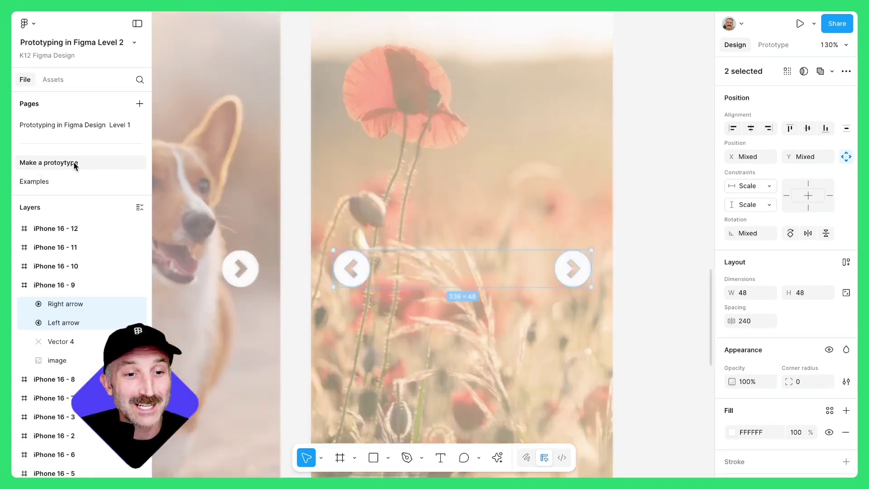
pyautogui.click(319, 37)
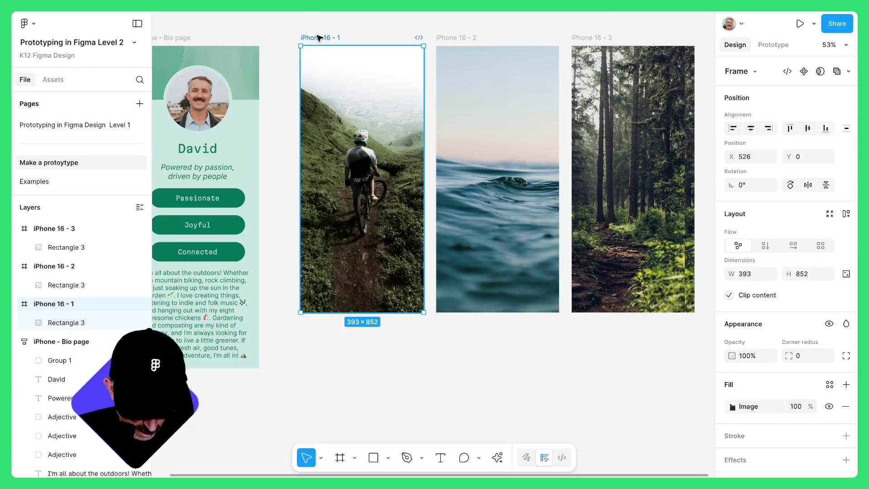
pyautogui.hotkey('ctrl', 'v')
pyautogui.click(472, 39)
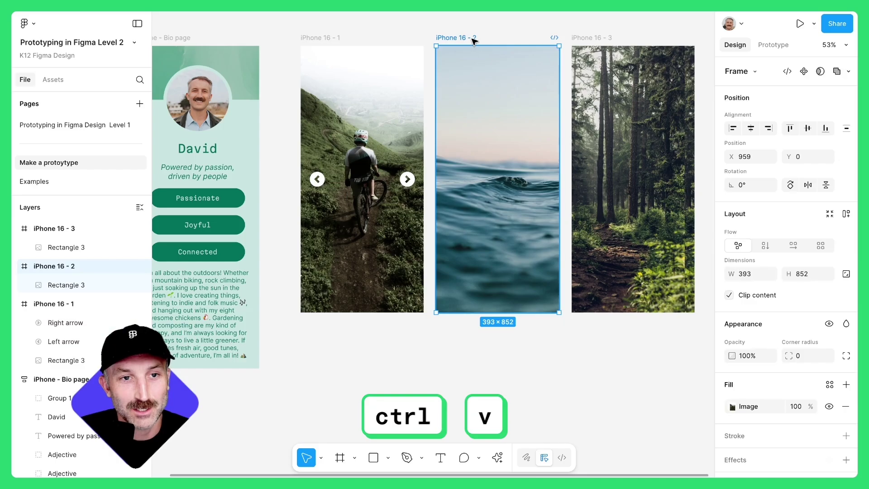
pyautogui.hotkey('ctrl', 'v')
pyautogui.click(588, 38)
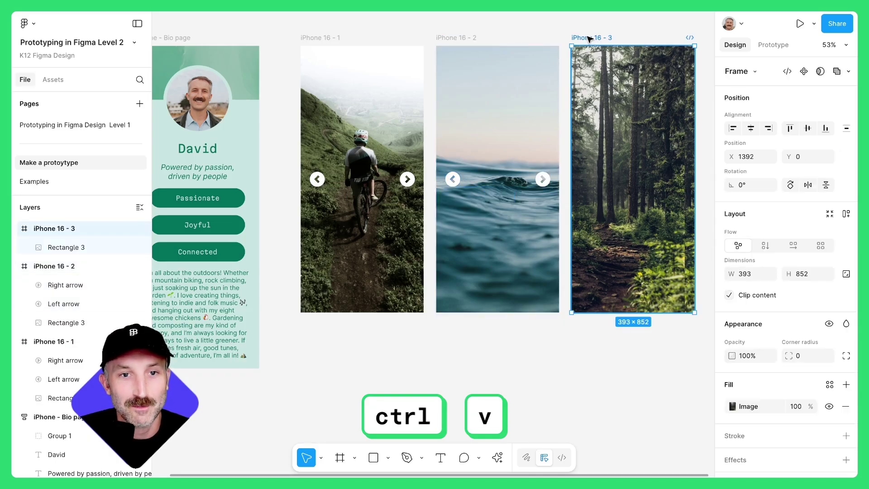
pyautogui.hotkey('ctrl', 'v')
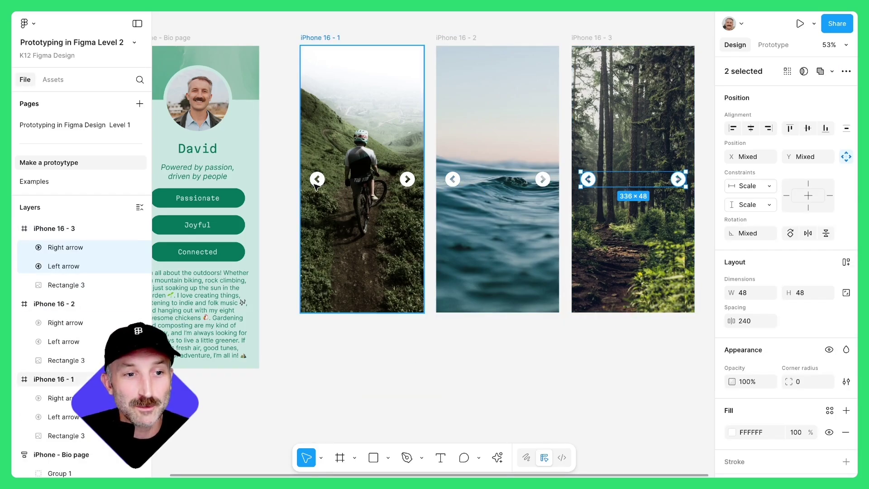
pyautogui.click(388, 364)
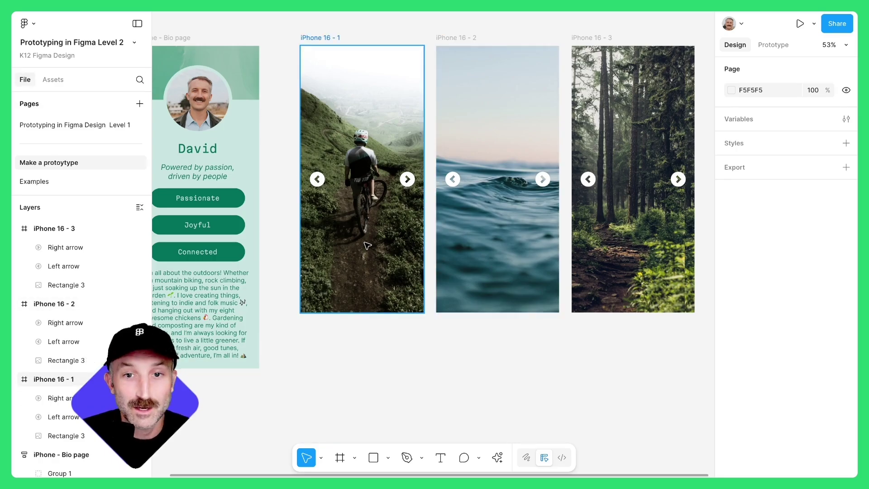
# - Link right arrows 1→2, 2→3 and 3→1 with a Push animation and matching layers animated
pyautogui.click(765, 44)
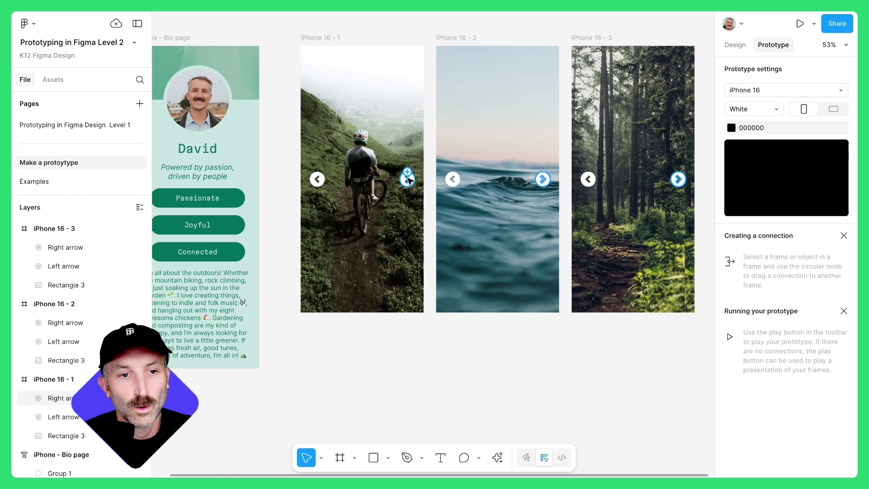
pyautogui.click(409, 180)
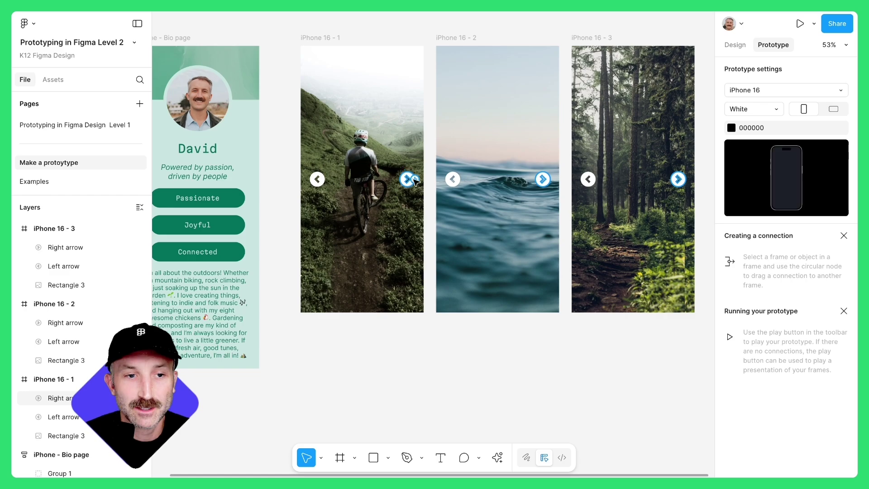
pyautogui.moveTo(415, 179); pyautogui.dragTo(471, 190)
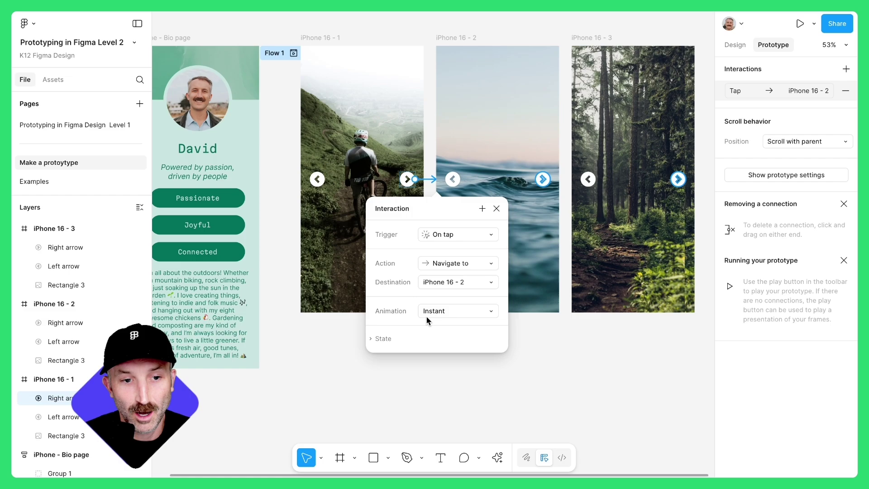
pyautogui.moveTo(425, 316); pyautogui.dragTo(445, 389)
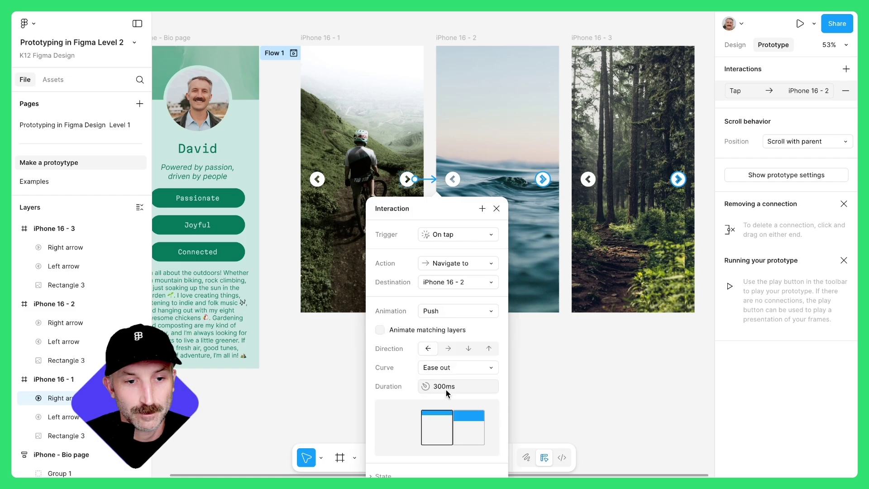
pyautogui.click(380, 330)
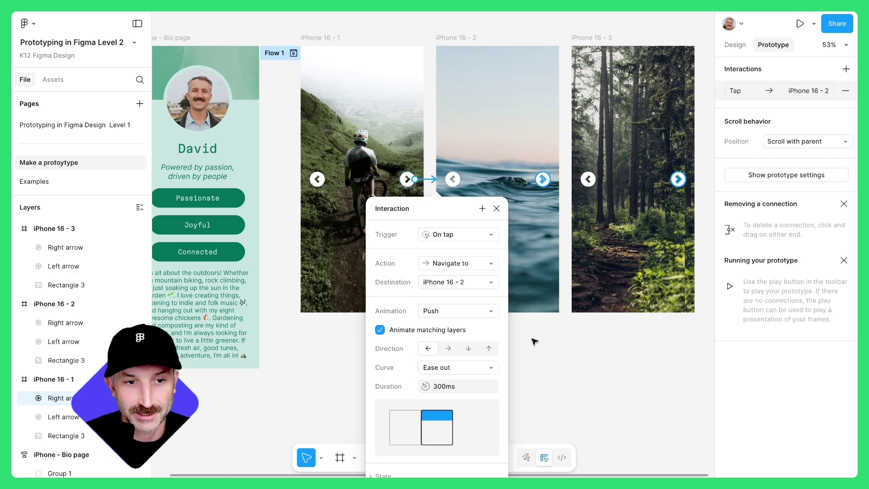
pyautogui.click(543, 179)
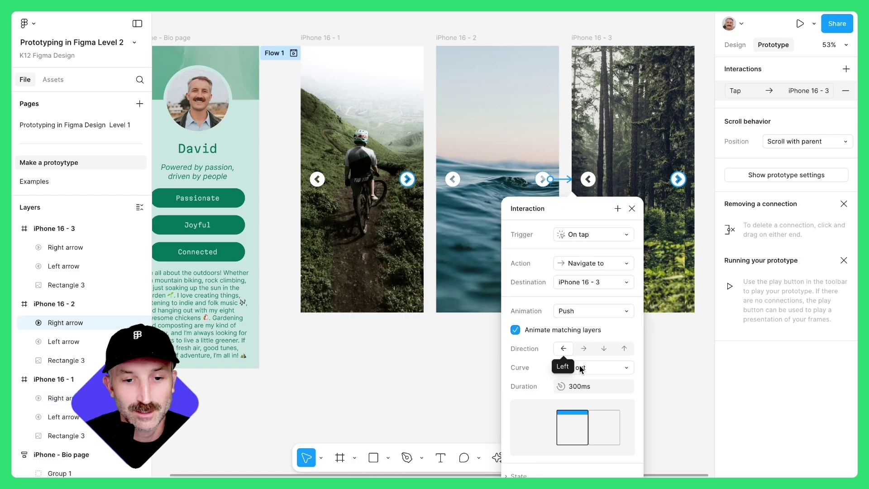
pyautogui.click(677, 179)
pyautogui.moveTo(670, 179); pyautogui.dragTo(420, 250)
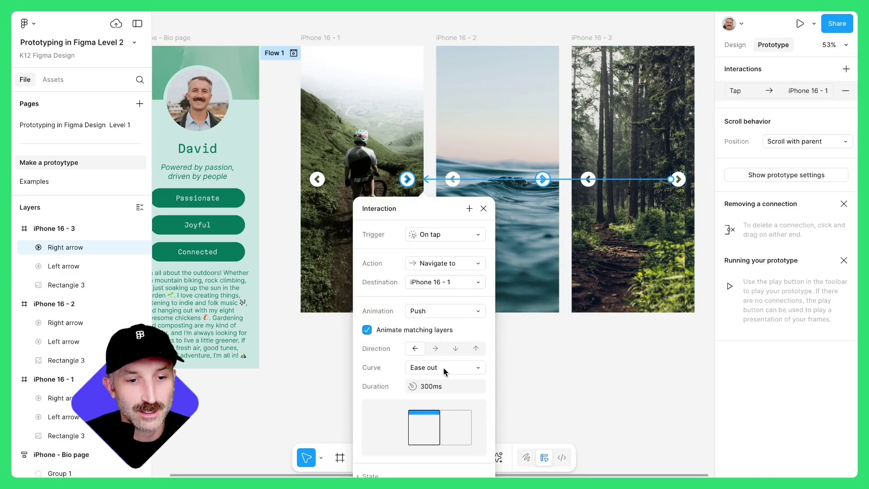
pyautogui.press('Escape')
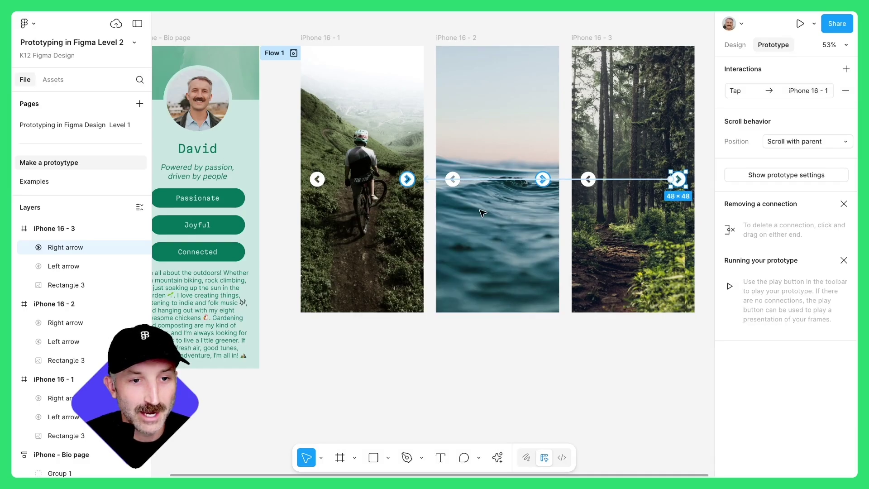
# - Link left arrows 2→1, 3→2 and 1→3 with a rightward Push animation
pyautogui.click(452, 183)
pyautogui.moveTo(445, 179); pyautogui.dragTo(425, 180)
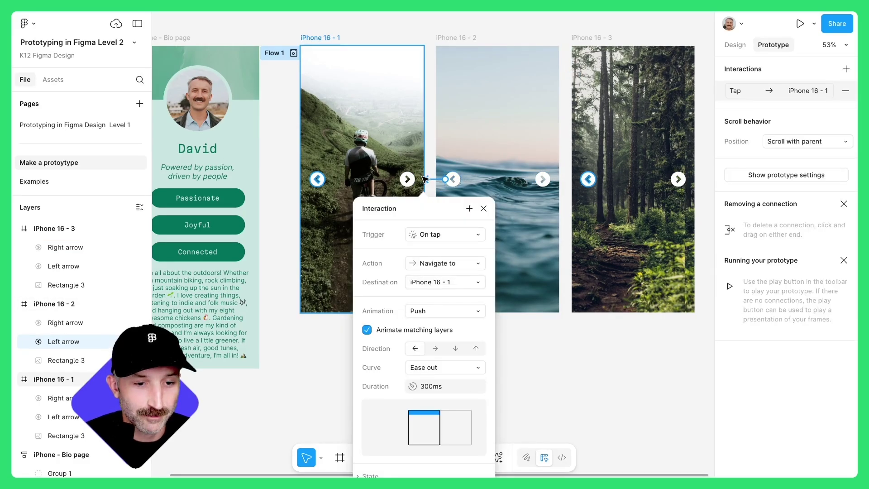
pyautogui.click(436, 349)
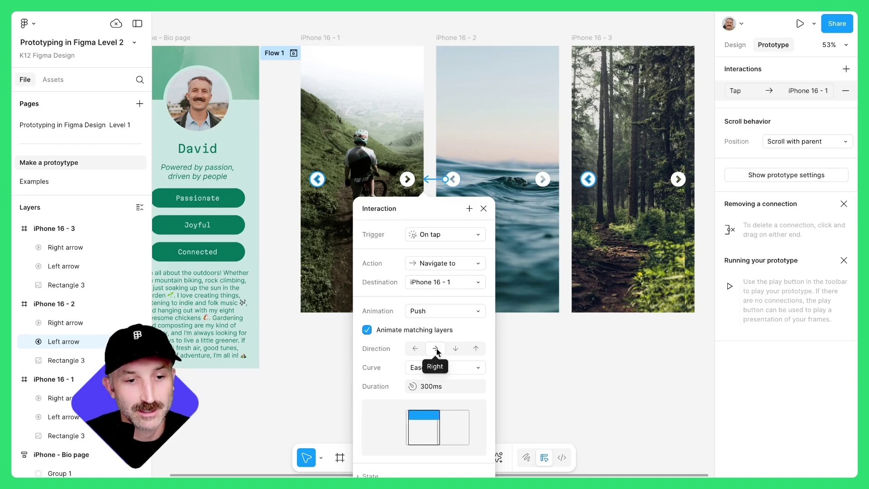
pyautogui.click(484, 208)
pyautogui.click(585, 180)
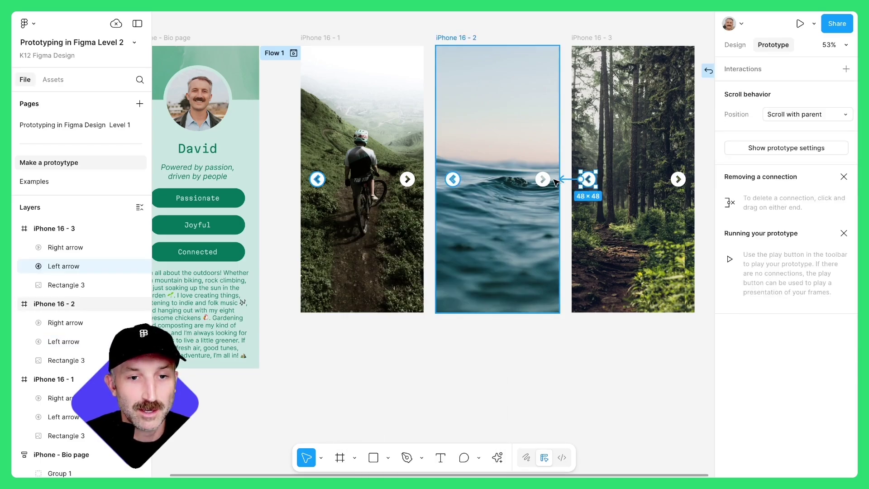
pyautogui.moveTo(556, 180); pyautogui.dragTo(556, 182)
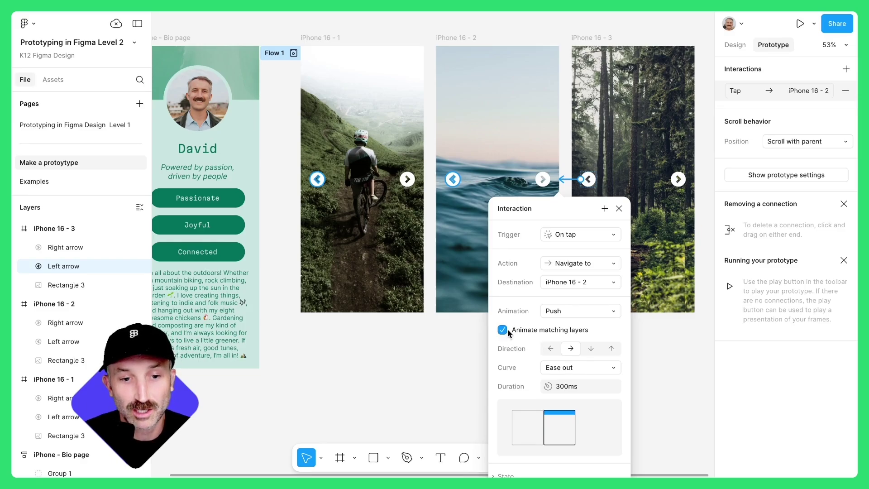
pyautogui.click(619, 208)
pyautogui.click(322, 183)
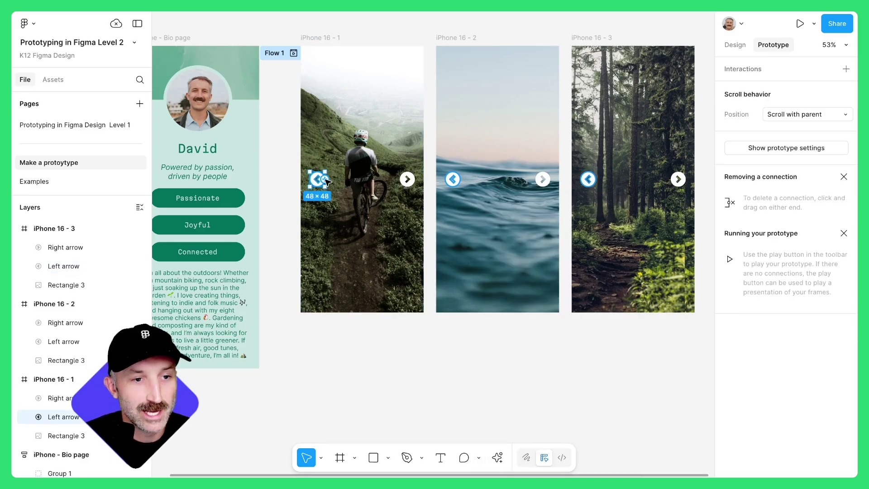
pyautogui.moveTo(325, 180); pyautogui.dragTo(573, 229)
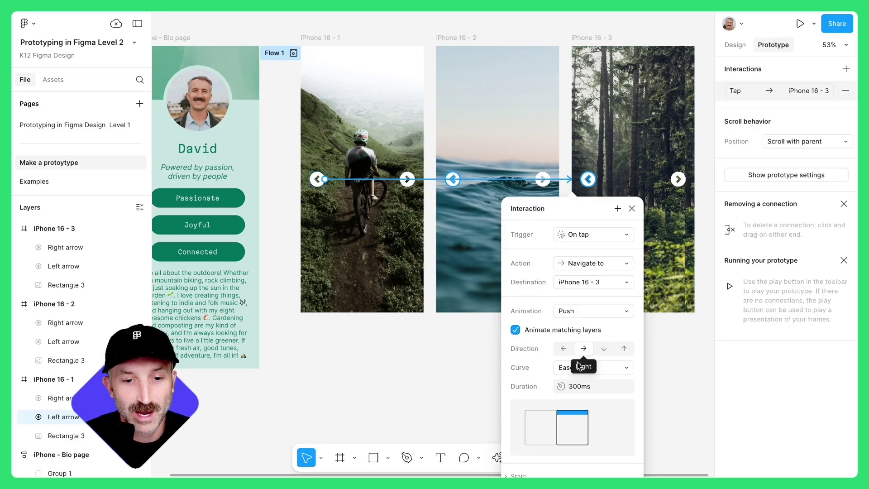
pyautogui.press('Escape')
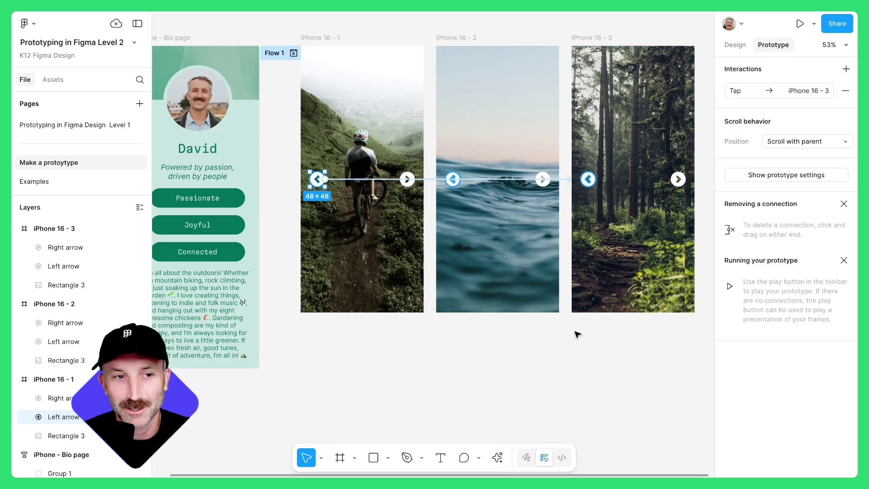
# - Preview Flow 1 and advance through the photos five times with the right arrow
pyautogui.click(293, 47)
pyautogui.click(292, 45)
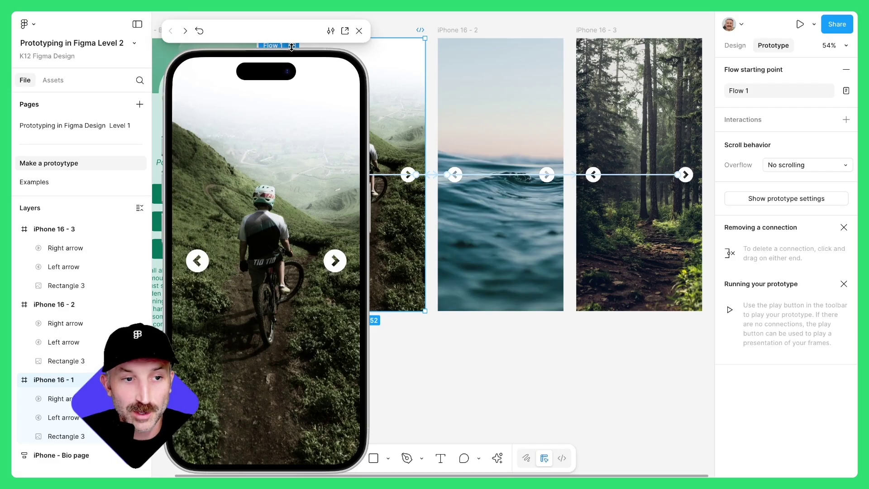
pyautogui.click(333, 261)
pyautogui.click(334, 262)
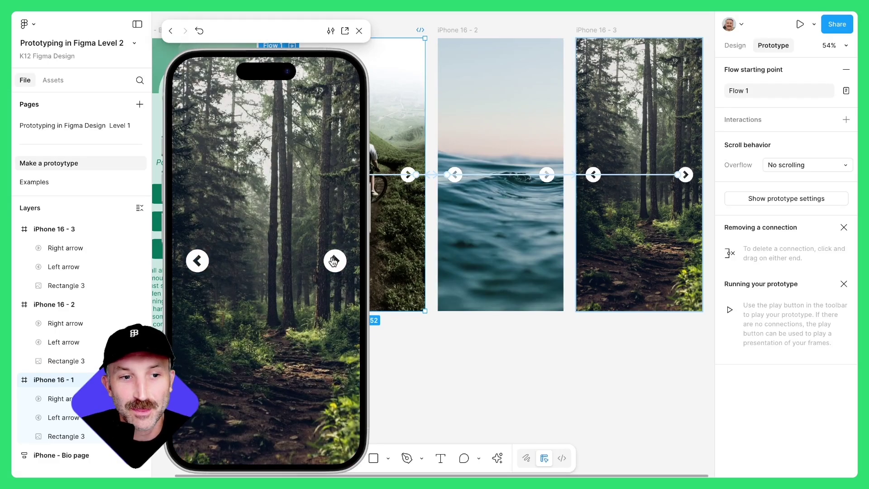
pyautogui.click(333, 262)
pyautogui.click(333, 261)
pyautogui.click(333, 261)
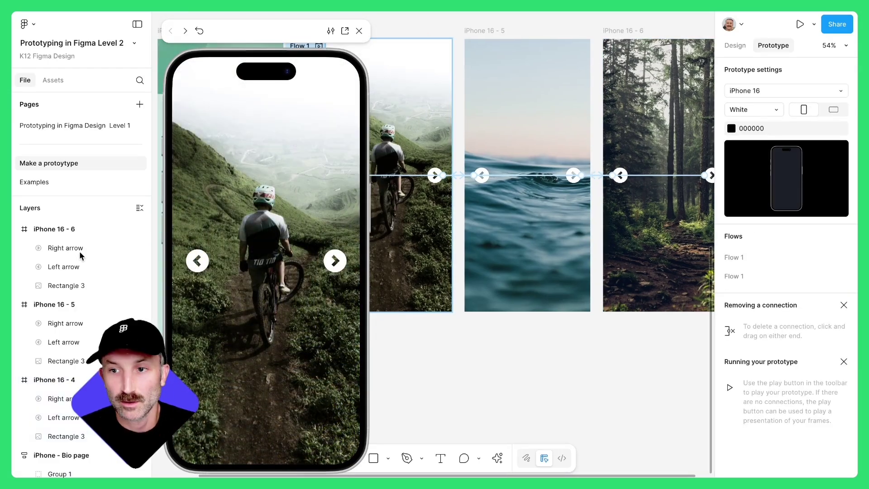
# - Select the forest, water and bike Rectangle 3 layers in iPhone 16 - 6, 5 and 4
pyautogui.click(73, 285)
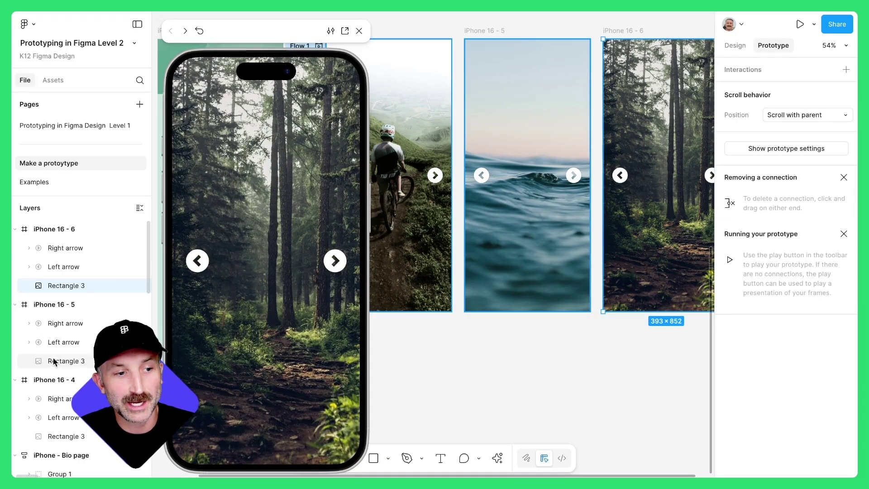
pyautogui.click(64, 361)
pyautogui.click(69, 436)
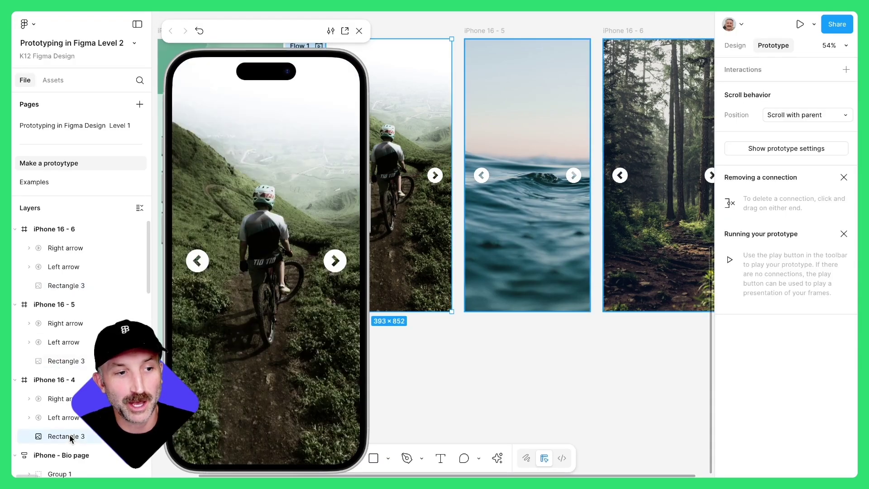
pyautogui.click(59, 285)
pyautogui.click(63, 361)
pyautogui.click(65, 284)
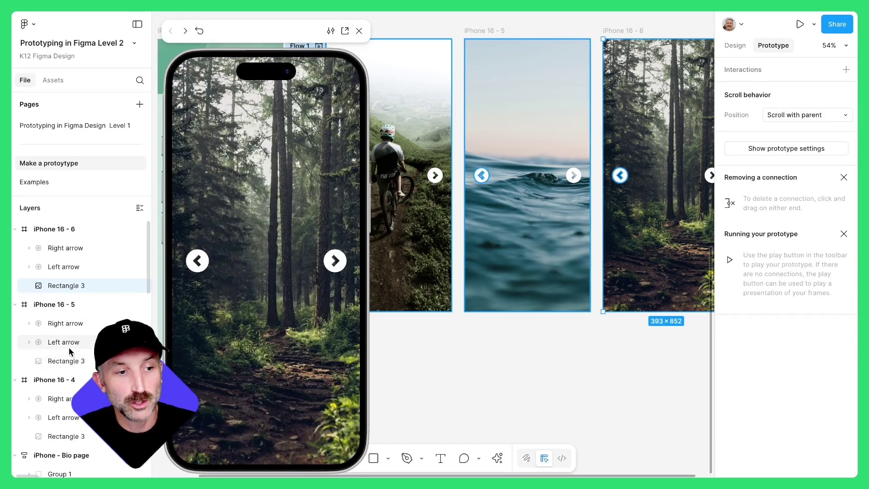
pyautogui.click(63, 361)
pyautogui.click(66, 437)
pyautogui.click(66, 284)
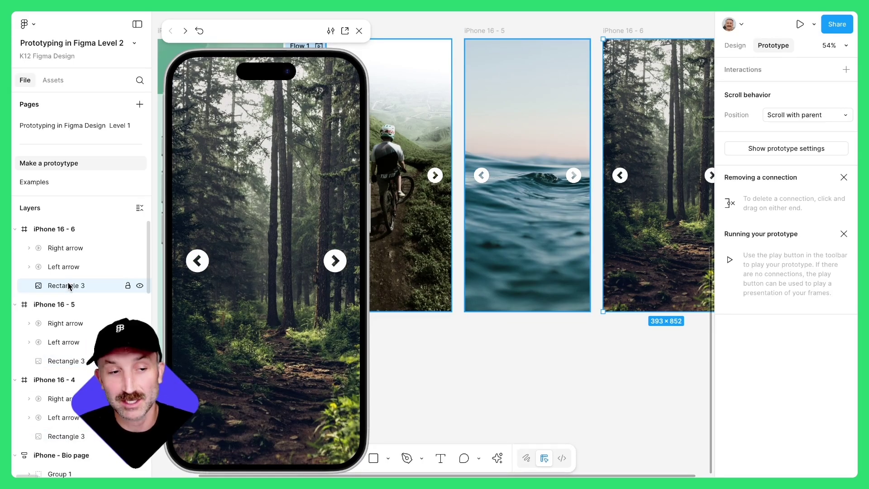
# - Rename the three photo layers to Trees, Ocean and Bike
pyautogui.doubleClick(67, 286)
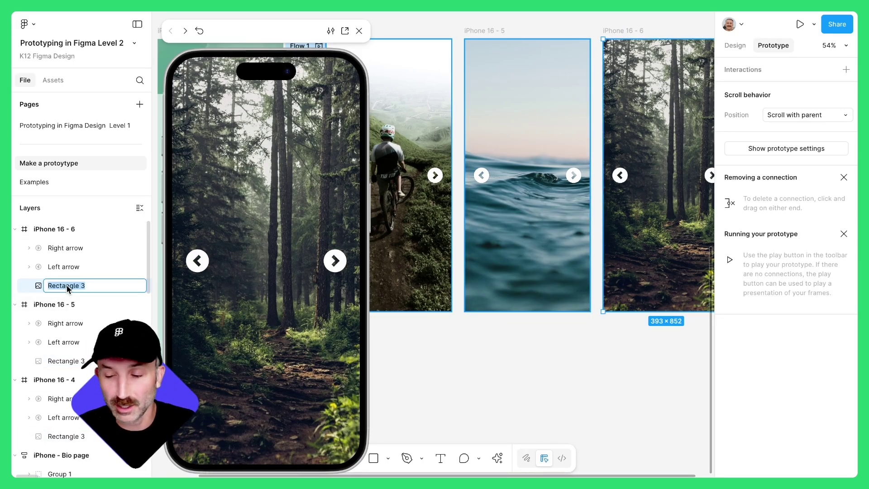
pyautogui.write('Trees')
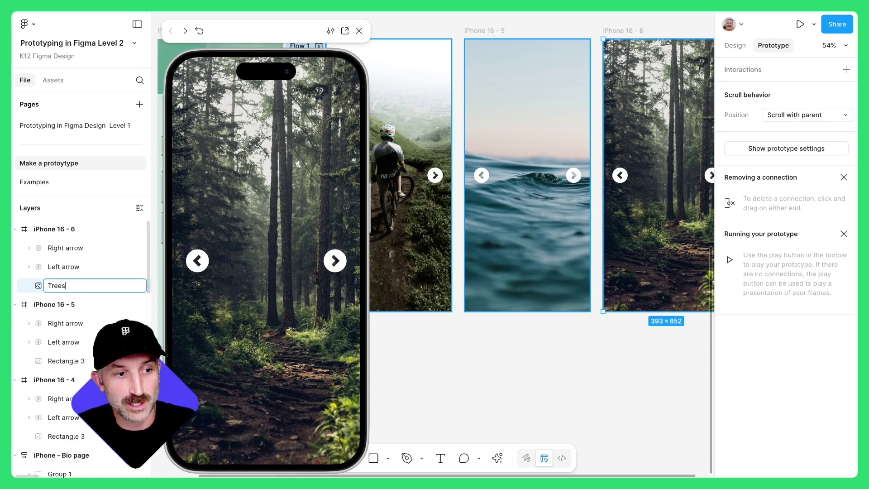
pyautogui.doubleClick(79, 361)
pyautogui.write('Ocean')
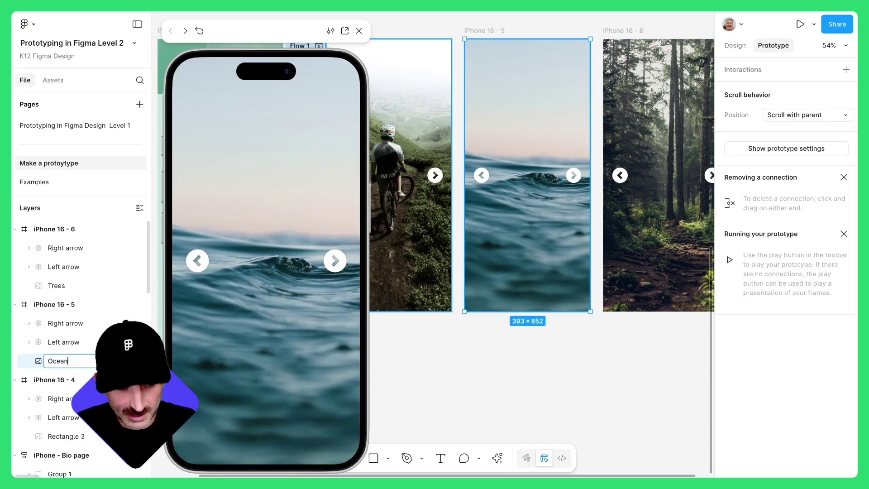
pyautogui.doubleClick(68, 435)
pyautogui.write('Bike')
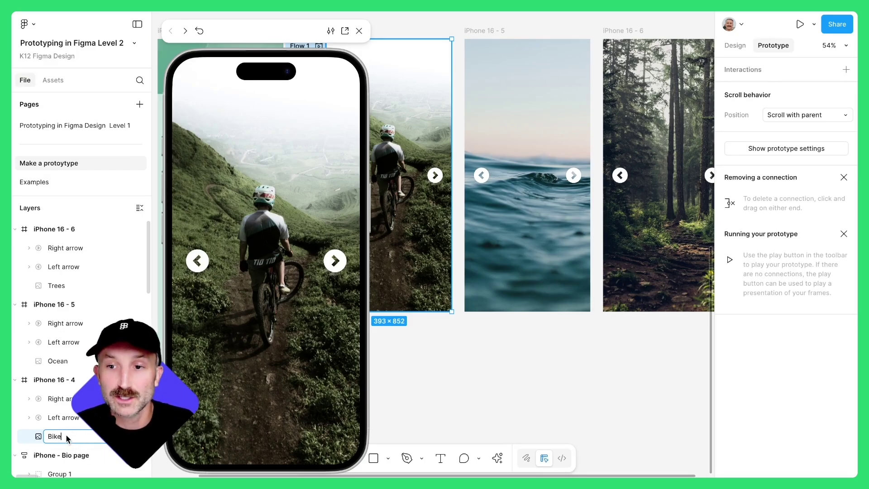
# - Test the preview arrows cycling forward and back through the Bike, Ocean and Trees photos
pyautogui.click(329, 268)
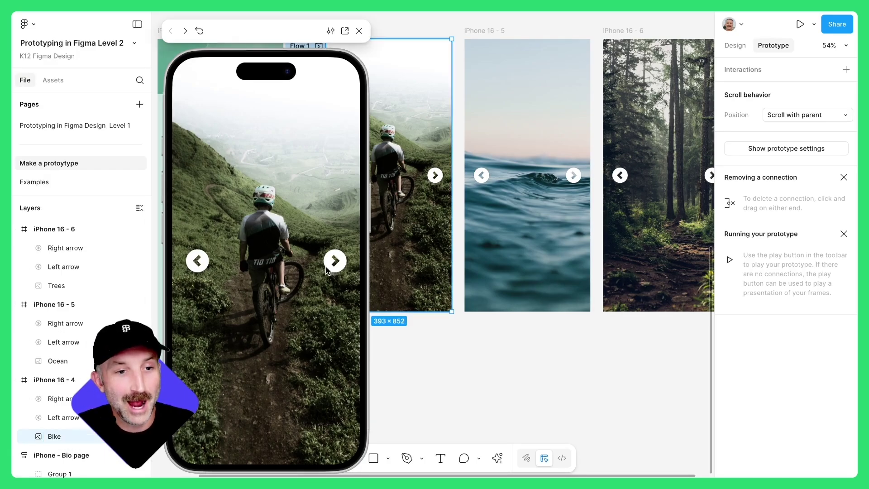
pyautogui.click(329, 268)
pyautogui.click(329, 268)
pyautogui.click(197, 261)
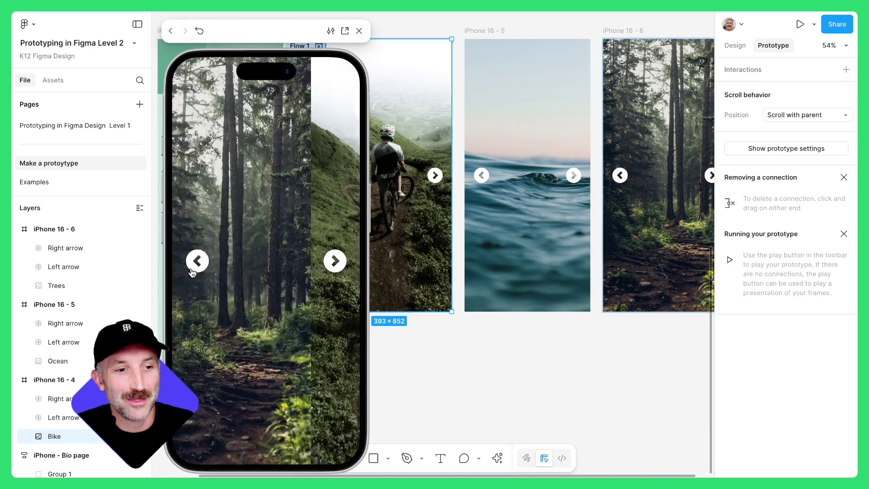
pyautogui.click(197, 262)
pyautogui.click(198, 261)
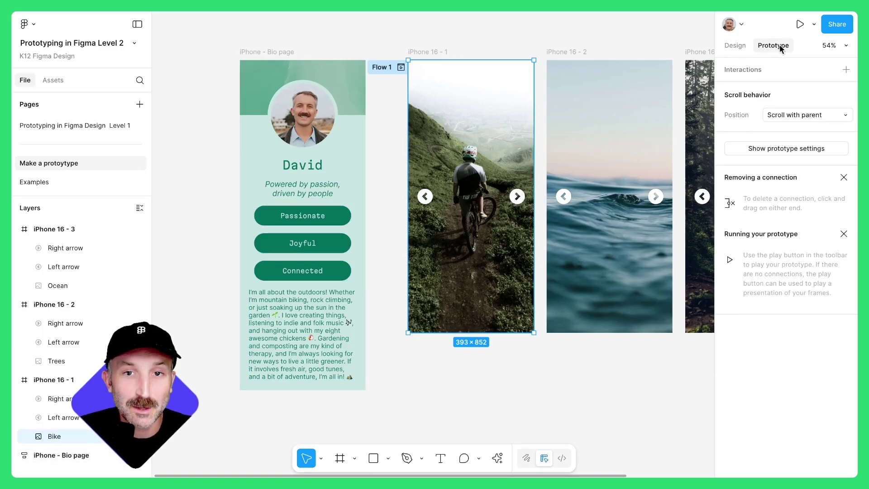
# - Duplicate the Passionate button and move Passionate, Joyful and Connected below the bio paragraph
pyautogui.click(734, 45)
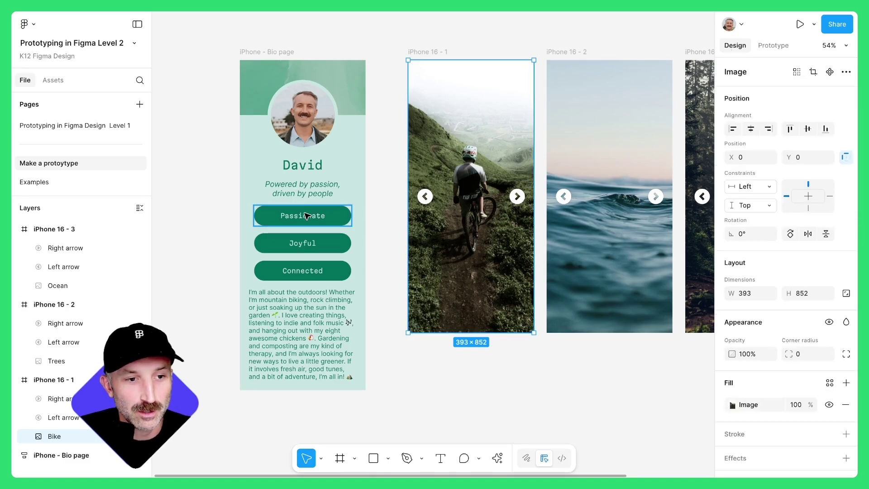
pyautogui.click(332, 216)
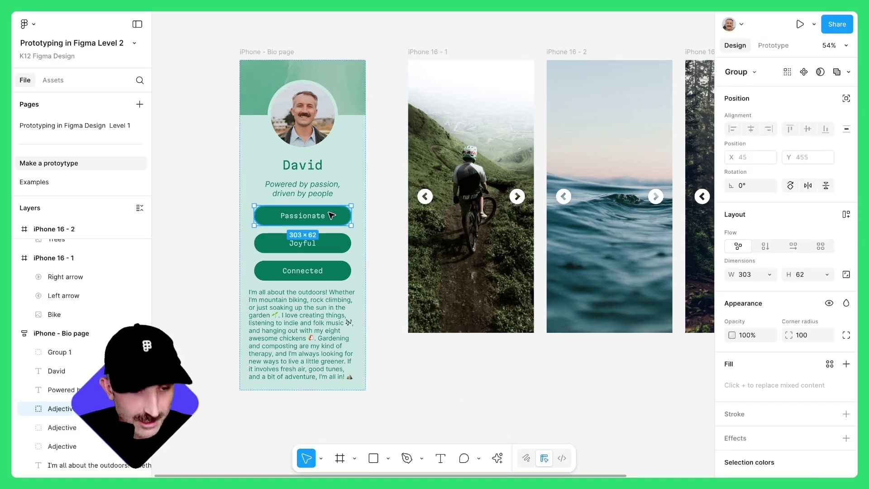
pyautogui.hotkey('ctrl', 'd')
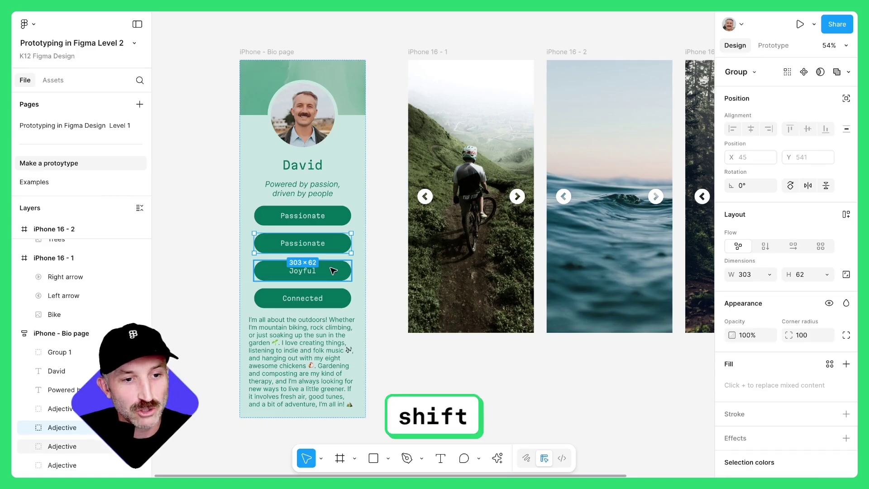
pyautogui.keyDown('shift'); pyautogui.click(336, 269); pyautogui.keyUp('shift')
pyautogui.keyDown('shift'); pyautogui.click(335, 297); pyautogui.keyUp('shift')
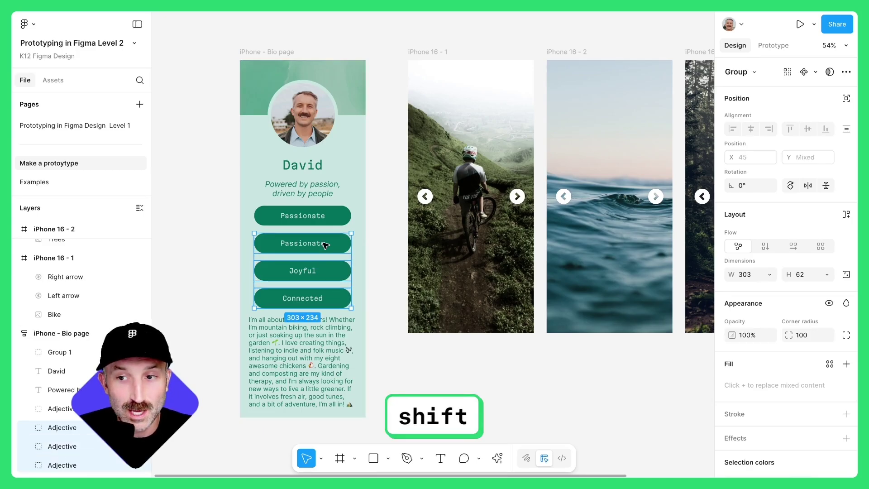
pyautogui.moveTo(325, 244); pyautogui.dragTo(327, 344)
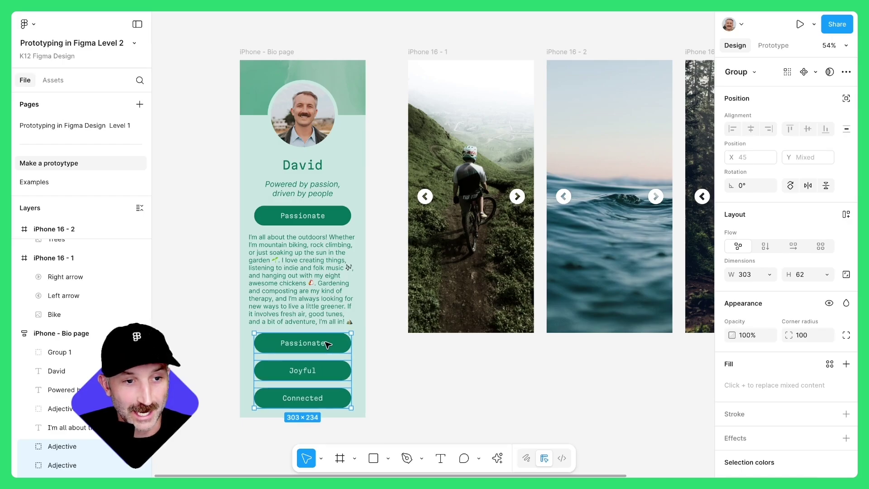
# - Change the top button's label to Photos
pyautogui.doubleClick(304, 216)
pyautogui.write('Photos')
pyautogui.press('Escape')
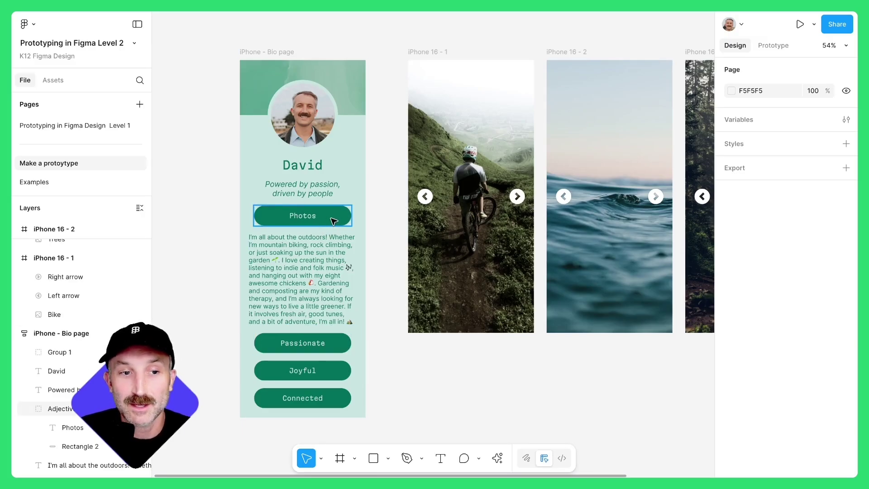
# - Link the Photos button to iPhone 16 - 1 with a Push animation and Ease in curve
pyautogui.hotkey('shift', 'e')
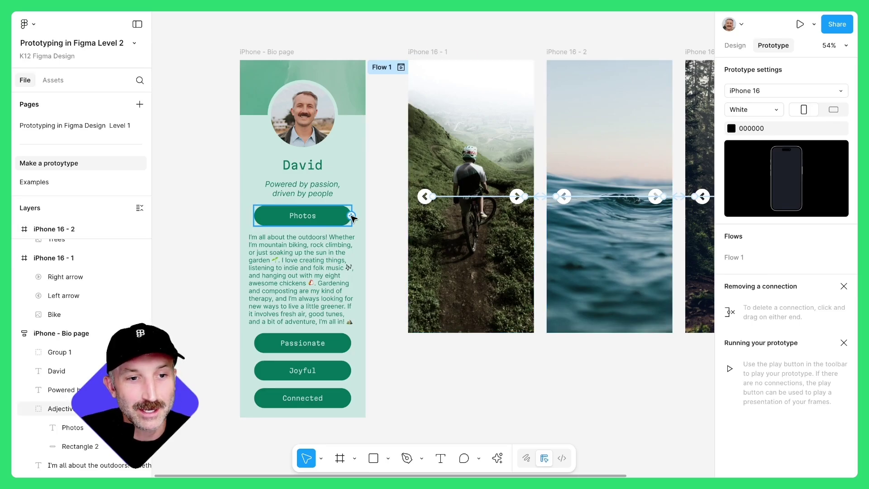
pyautogui.moveTo(352, 216); pyautogui.dragTo(411, 206)
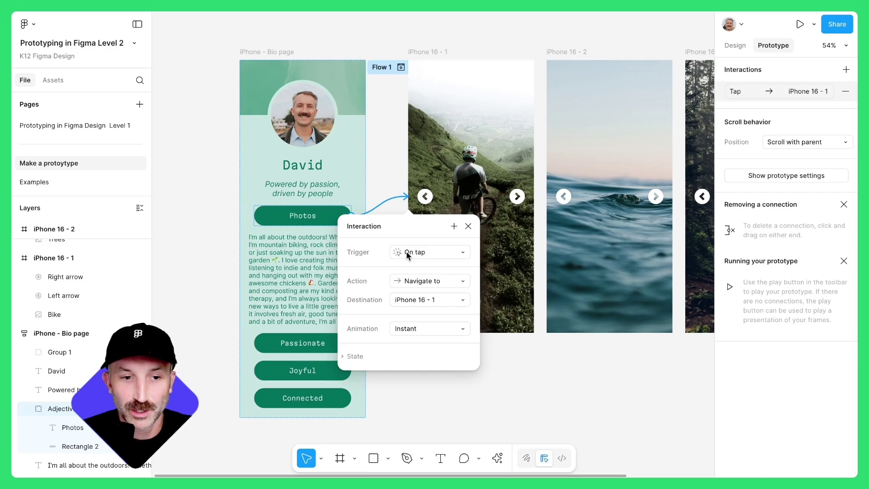
pyautogui.click(396, 328)
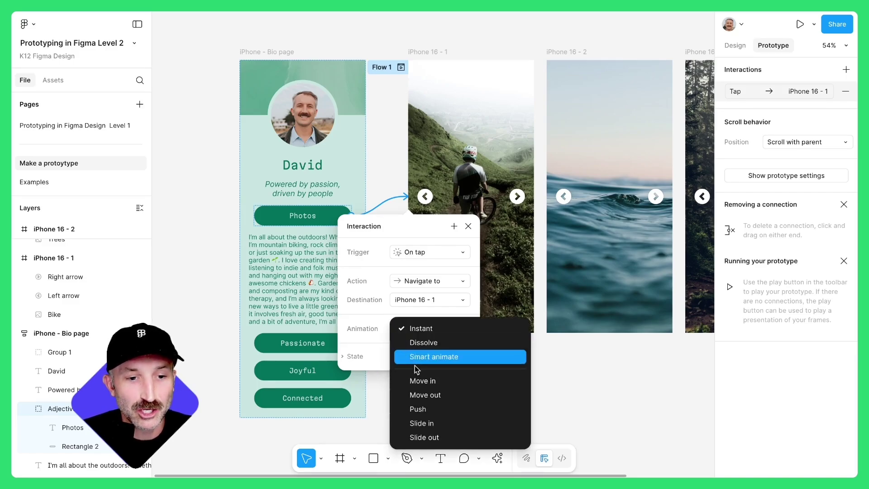
pyautogui.click(415, 409)
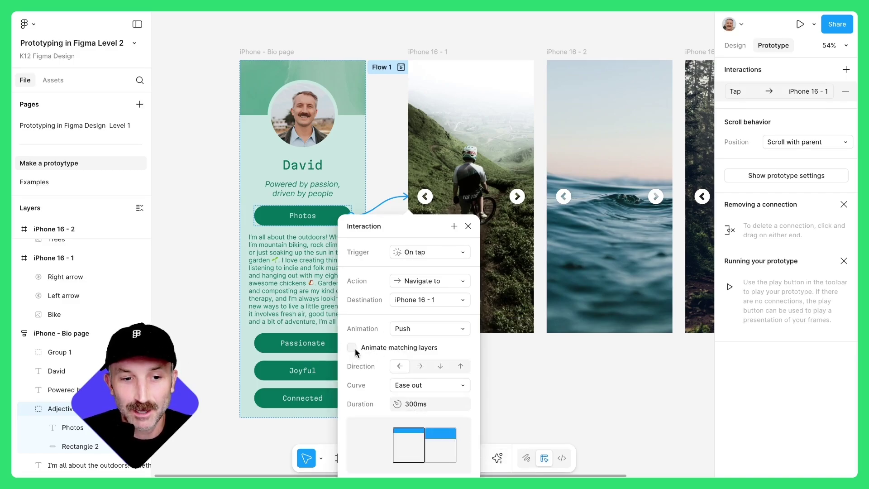
pyautogui.click(435, 385)
pyautogui.click(435, 370)
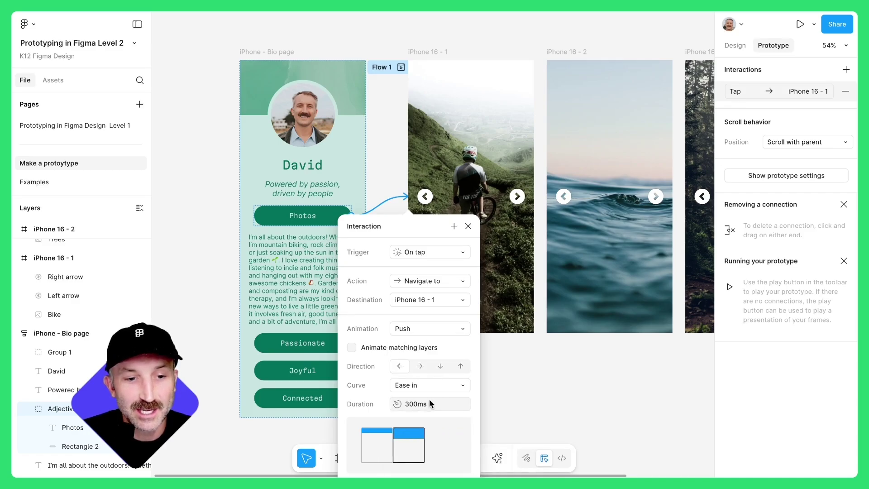
pyautogui.click(467, 225)
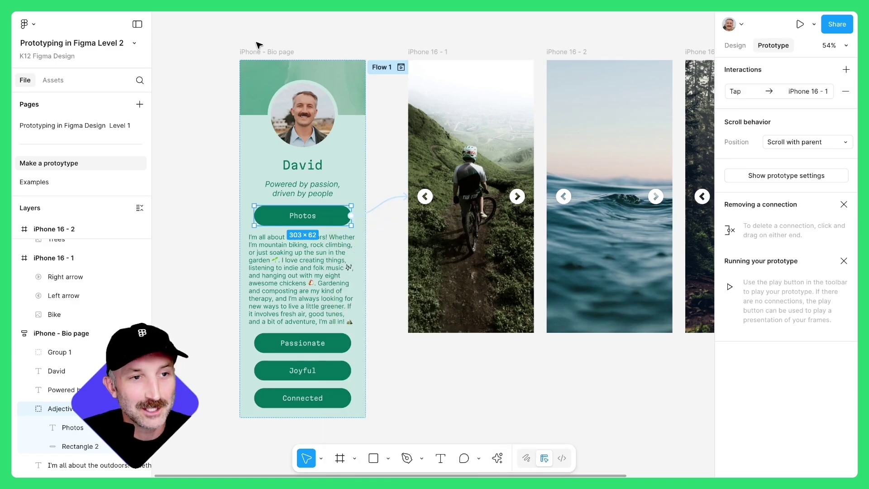
pyautogui.click(256, 53)
pyautogui.hotkey('shift', 'space')
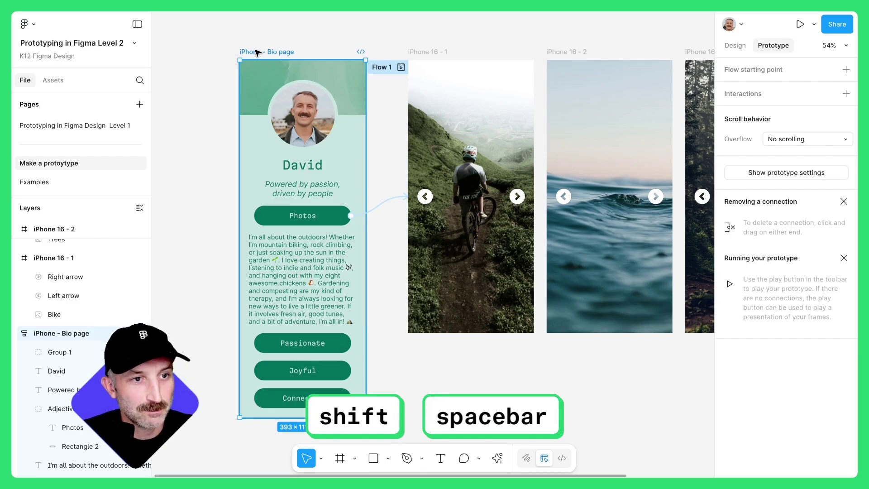
pyautogui.scroll(-5, 271, 306)
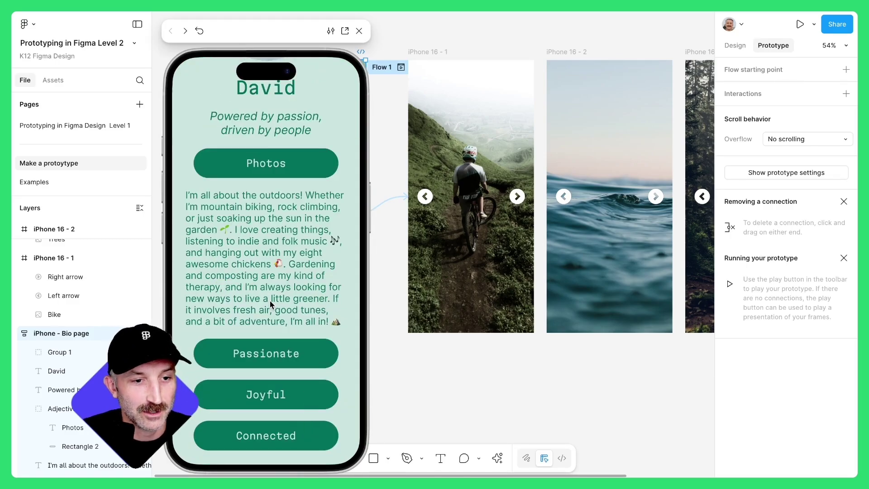
pyautogui.scroll(5, 271, 307)
pyautogui.click(267, 292)
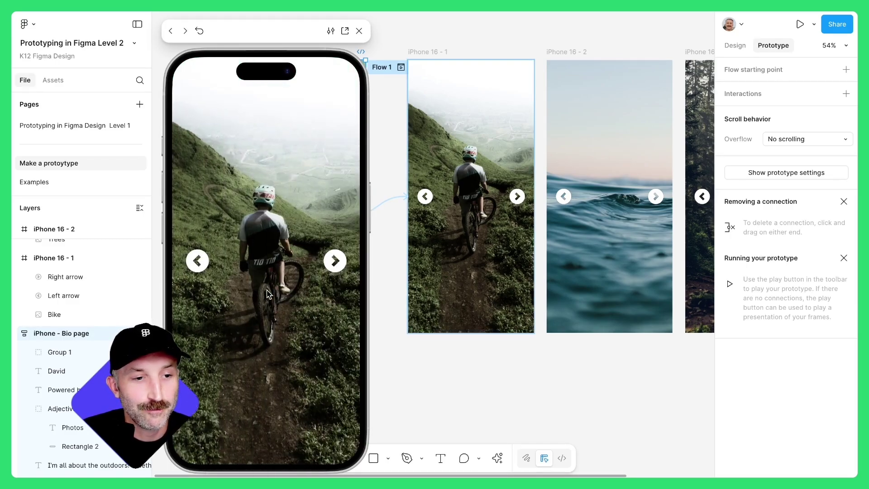
pyautogui.click(334, 261)
pyautogui.click(334, 261)
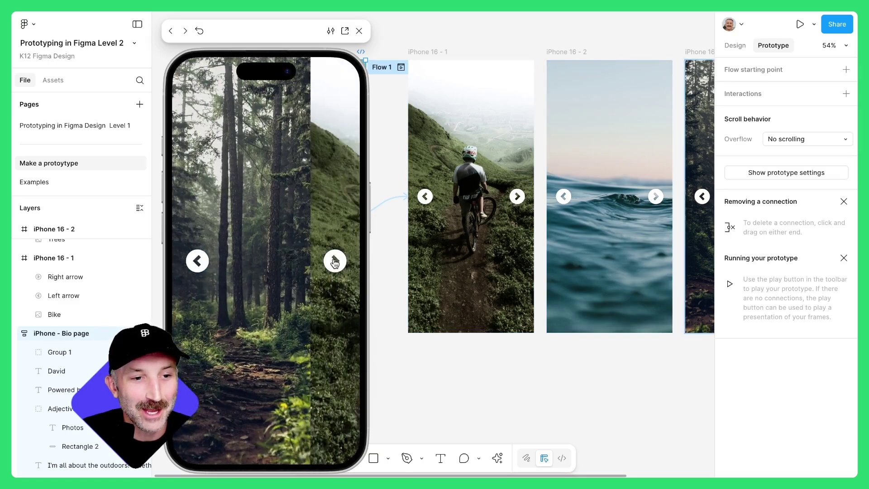
pyautogui.click(334, 261)
pyautogui.click(197, 261)
pyautogui.click(197, 262)
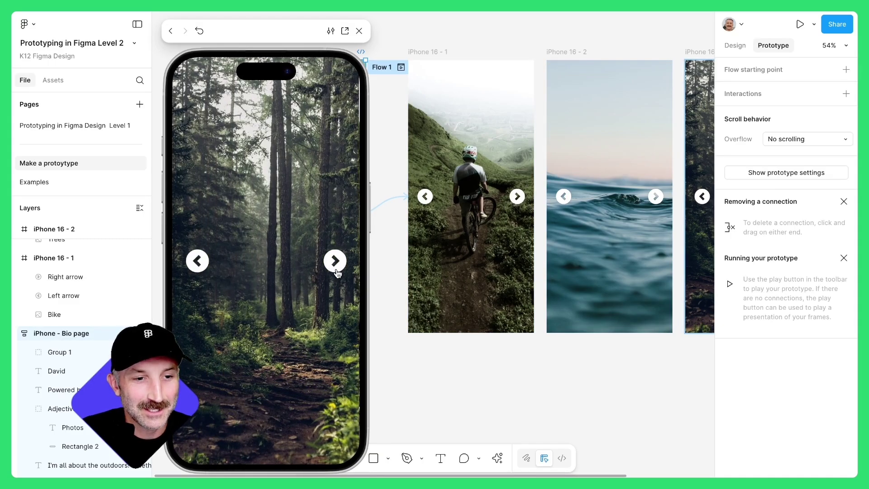
pyautogui.click(334, 261)
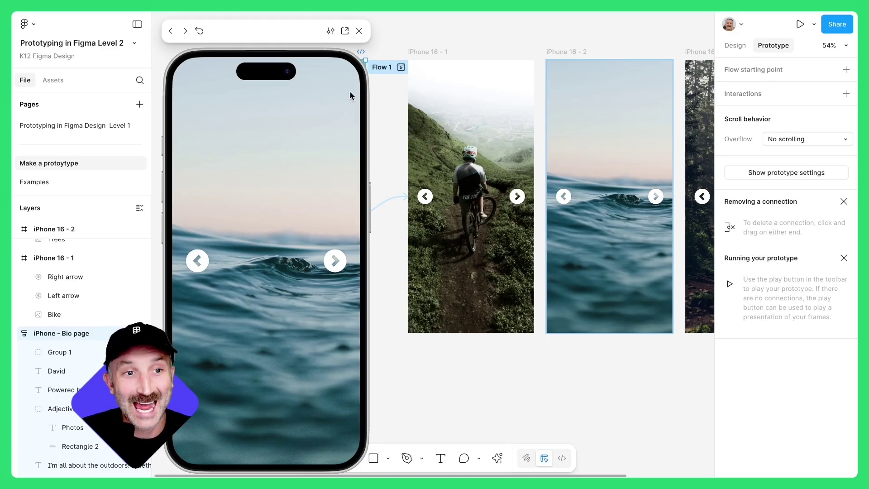
# - Copy the X close icon from iPhone 16 - 7 on the Examples page
pyautogui.click(359, 32)
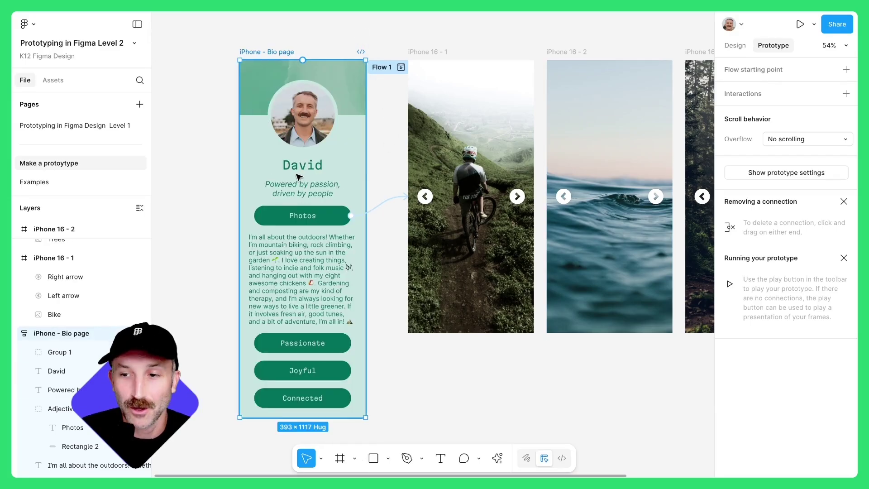
pyautogui.click(735, 45)
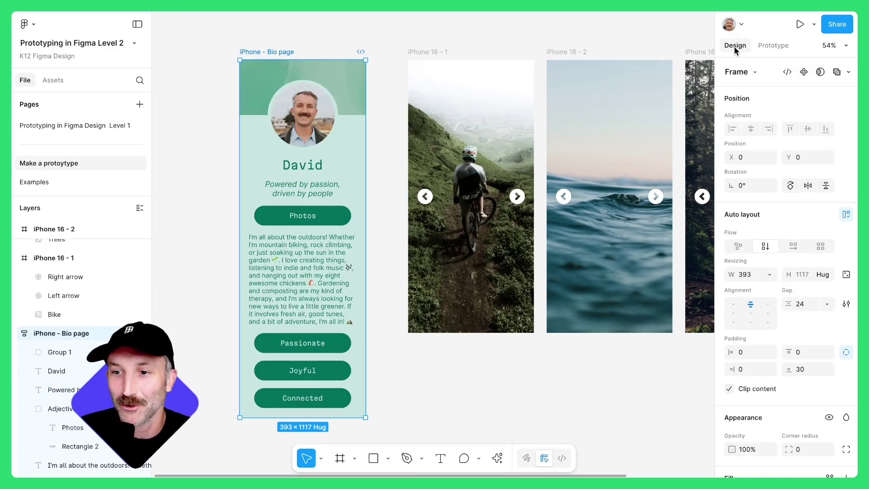
pyautogui.press('pagedown')
pyautogui.scroll(5, 288, 245)
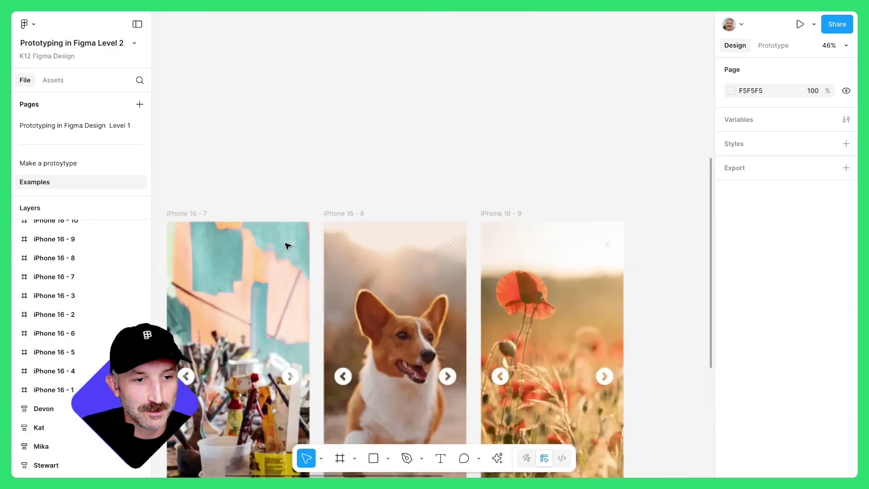
pyautogui.scroll(5, 287, 246)
pyautogui.click(300, 246)
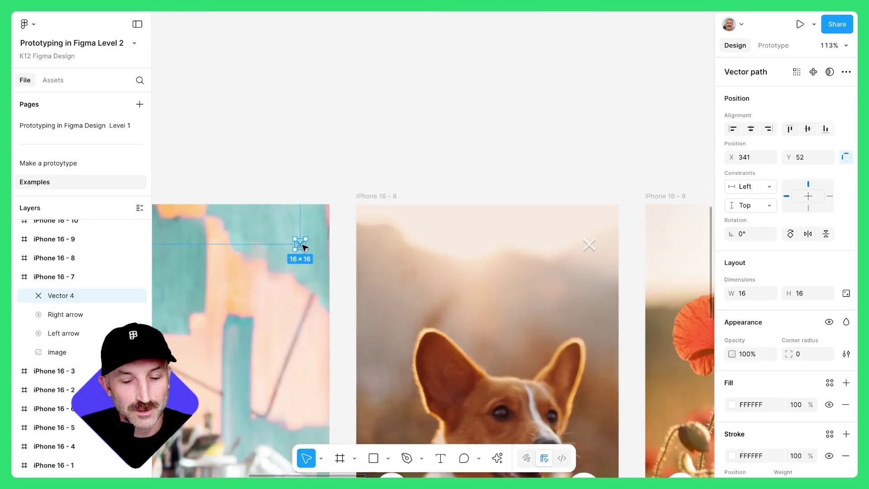
pyautogui.hotkey('ctrl', 'c')
# - Paste the X icon into iPhone 16 - 1, iPhone 16 - 2 and iPhone 16 - 3
pyautogui.click(57, 164)
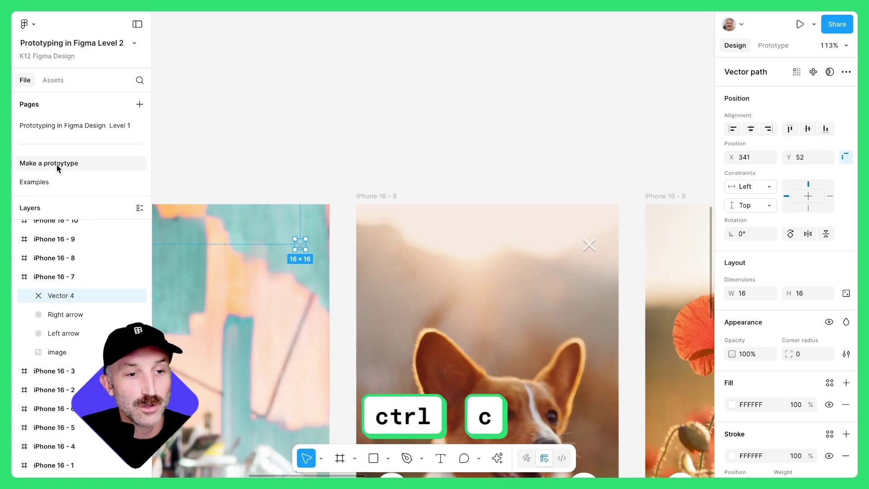
pyautogui.click(427, 52)
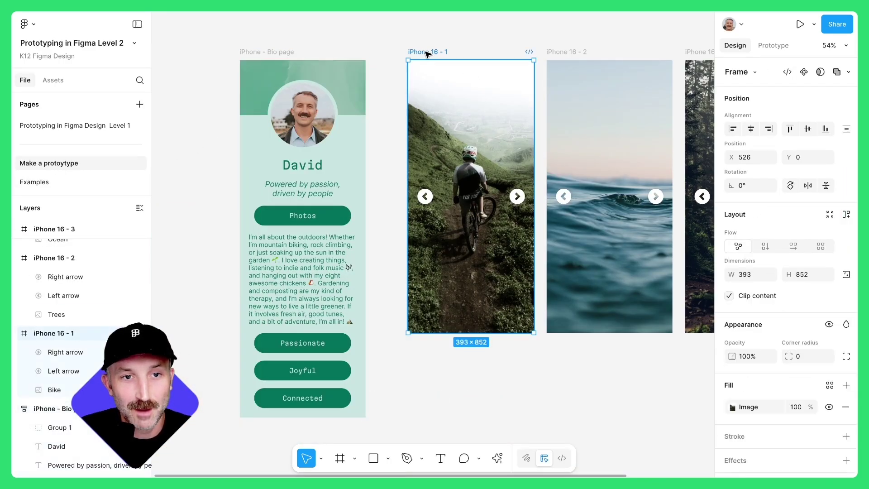
pyautogui.hotkey('ctrl', 'v')
pyautogui.click(567, 52)
pyautogui.hotkey('ctrl', 'v')
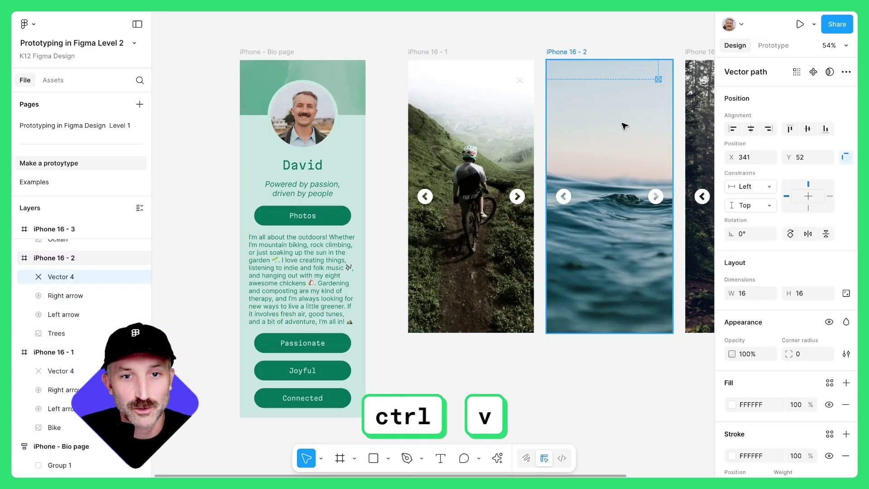
pyautogui.click(698, 52)
pyautogui.hotkey('ctrl', 'v')
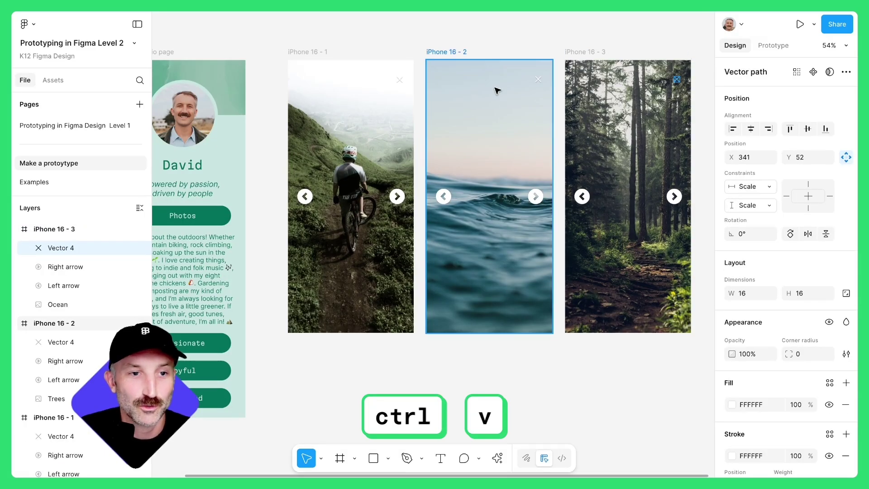
# - Link the bike screen's X icon to the bio page with an Instant transition
pyautogui.click(773, 45)
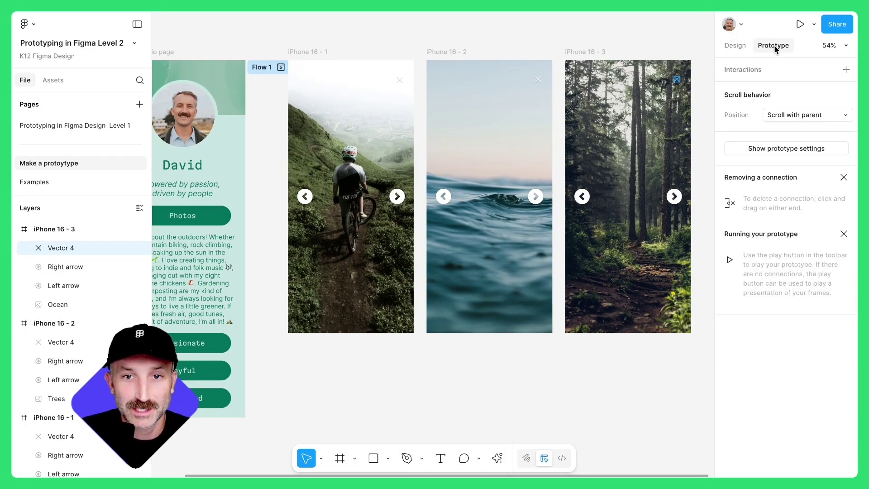
pyautogui.click(400, 79)
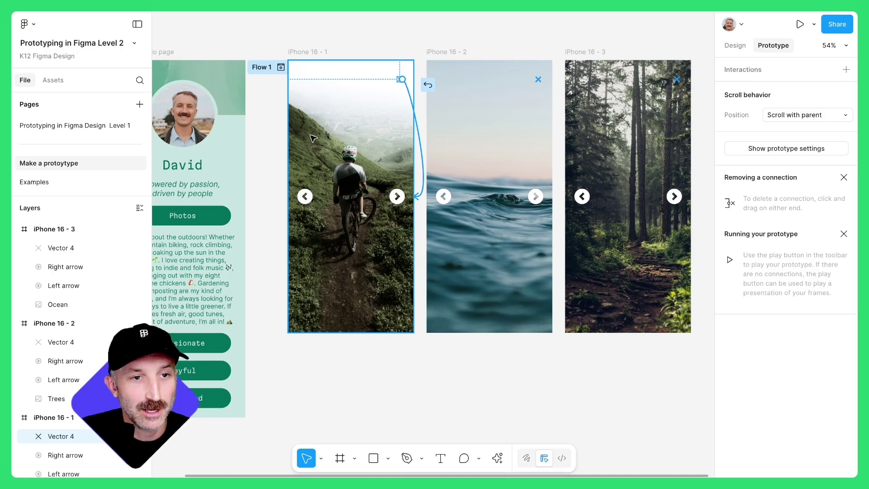
pyautogui.moveTo(312, 138); pyautogui.dragTo(247, 146)
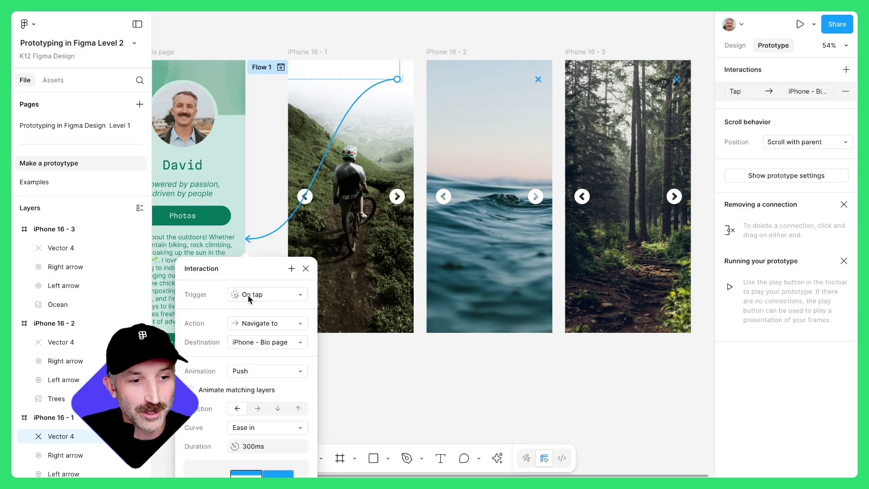
pyautogui.click(249, 372)
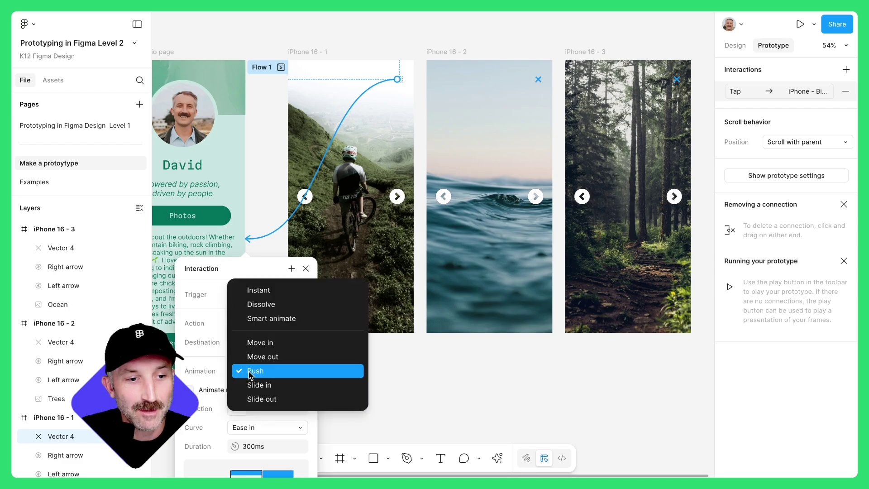
pyautogui.click(253, 291)
# - Link the ocean and trees screens' X icons to the iPhone - Bio page too
pyautogui.click(538, 80)
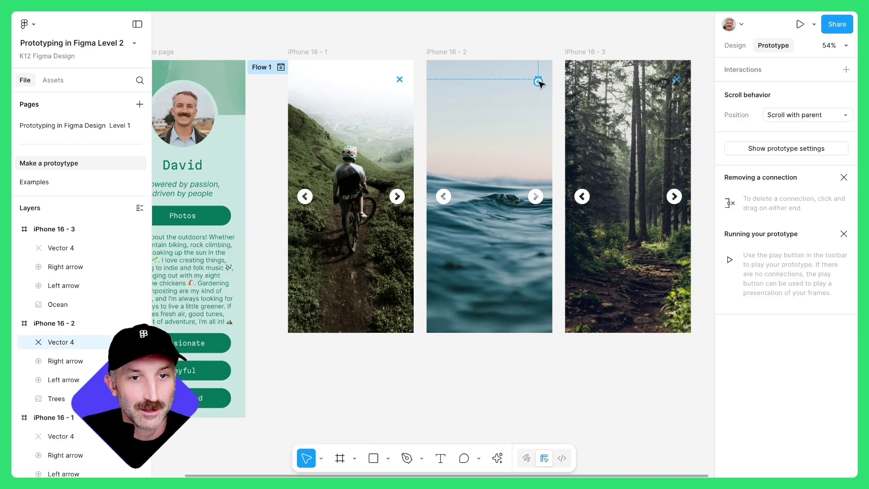
pyautogui.moveTo(536, 82); pyautogui.dragTo(247, 238)
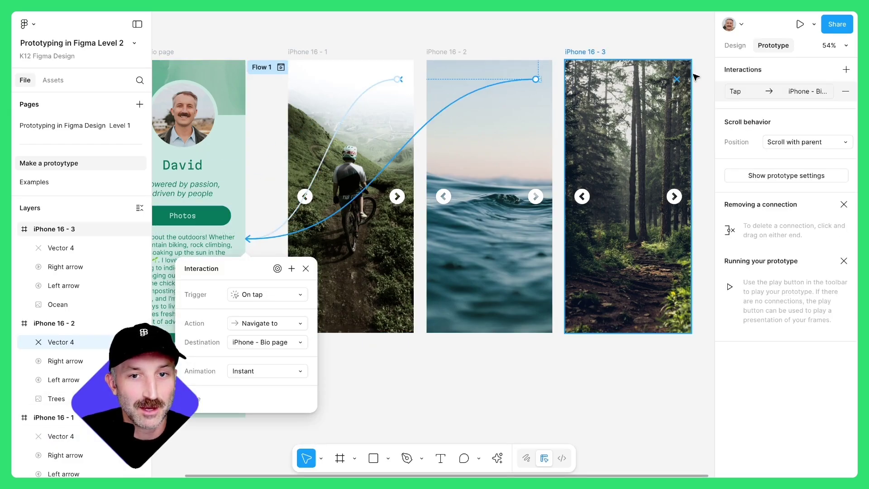
pyautogui.click(677, 81)
pyautogui.moveTo(680, 81); pyautogui.dragTo(261, 75)
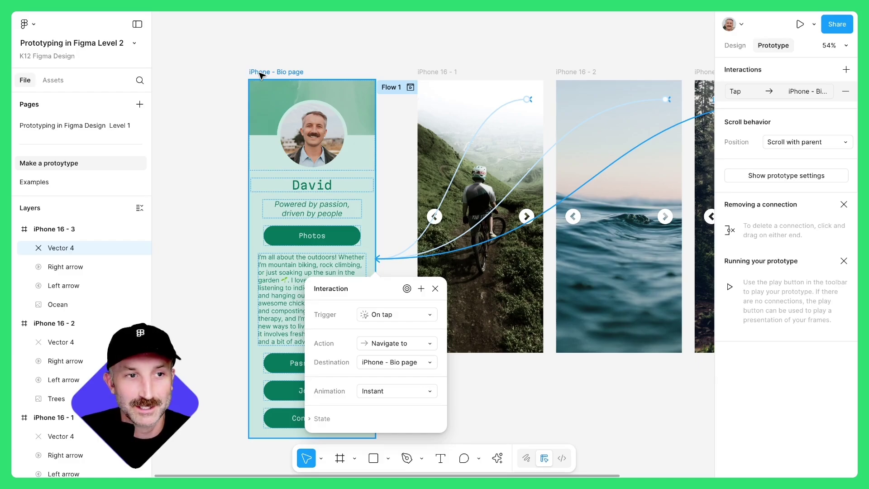
pyautogui.click(262, 74)
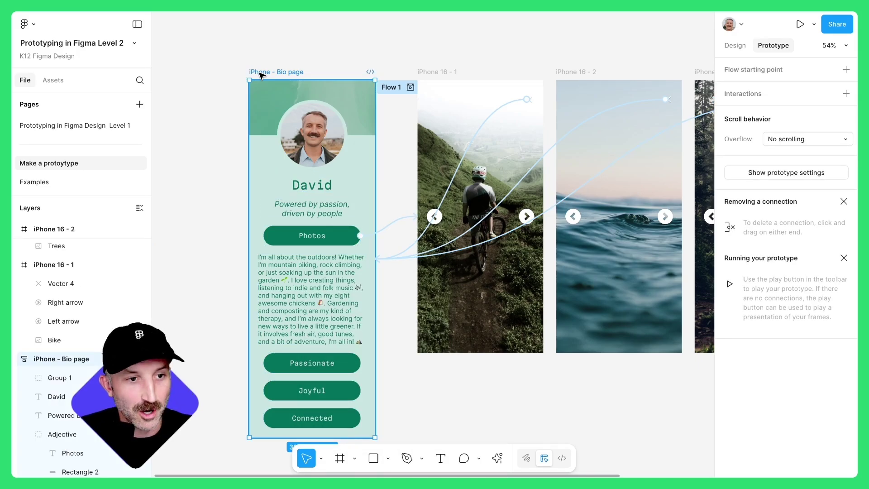
# - Preview the prototype: Photos opens the carousel, arrows cycle both ways, X returns to bio
pyautogui.hotkey('shift', 'space')
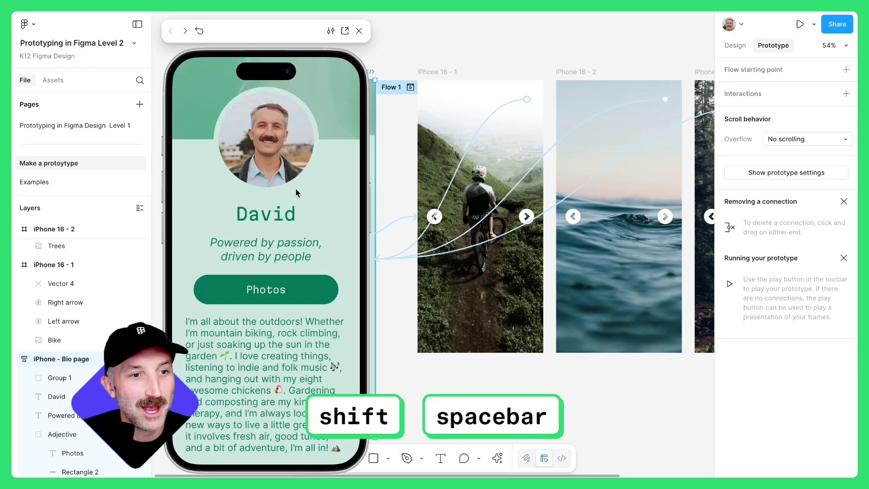
pyautogui.scroll(-3, 292, 217)
pyautogui.scroll(3, 289, 258)
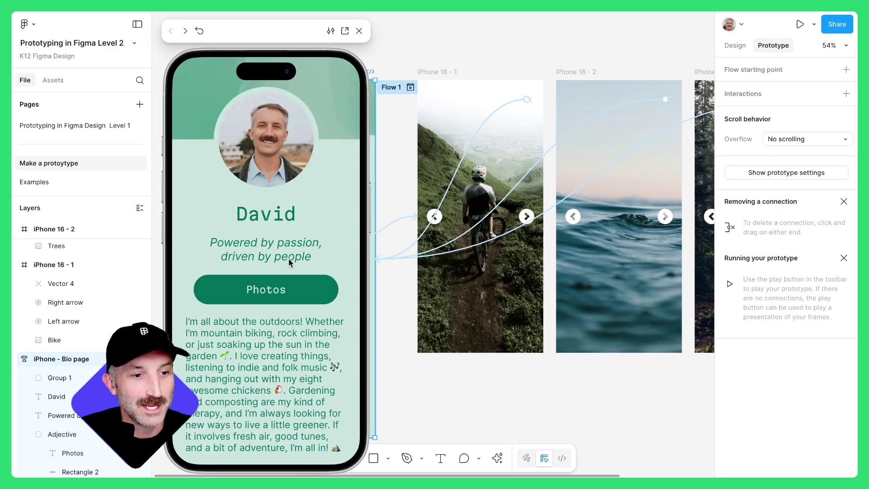
pyautogui.click(274, 293)
pyautogui.click(334, 261)
pyautogui.click(333, 260)
pyautogui.click(333, 260)
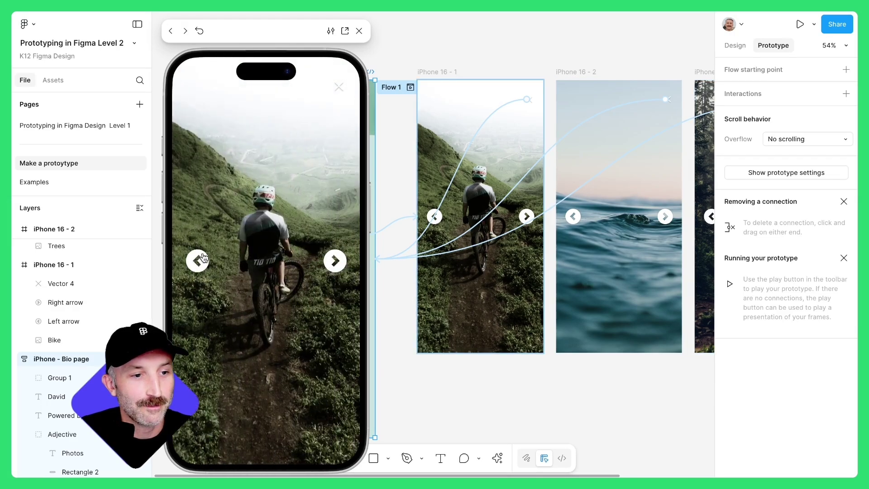
pyautogui.click(202, 259)
pyautogui.click(198, 260)
pyautogui.click(338, 91)
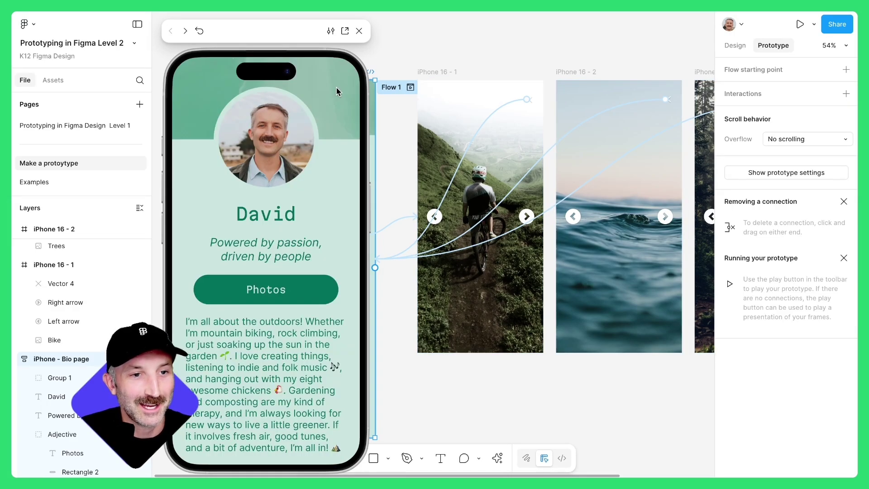
# - Repeat the test: open Photos, advance to Trees, step back, then close with X
pyautogui.scroll(-5, 324, 206)
pyautogui.scroll(5, 324, 204)
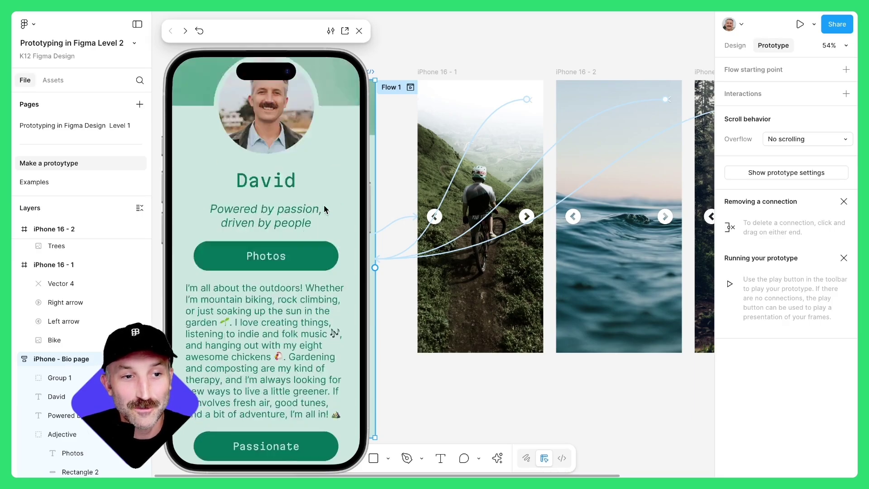
pyautogui.click(281, 281)
pyautogui.click(335, 261)
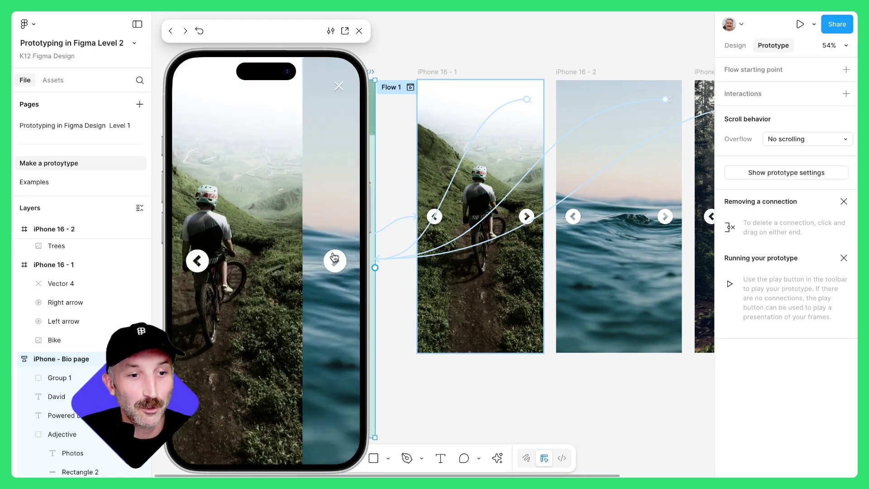
pyautogui.click(335, 261)
pyautogui.click(209, 265)
pyautogui.click(337, 87)
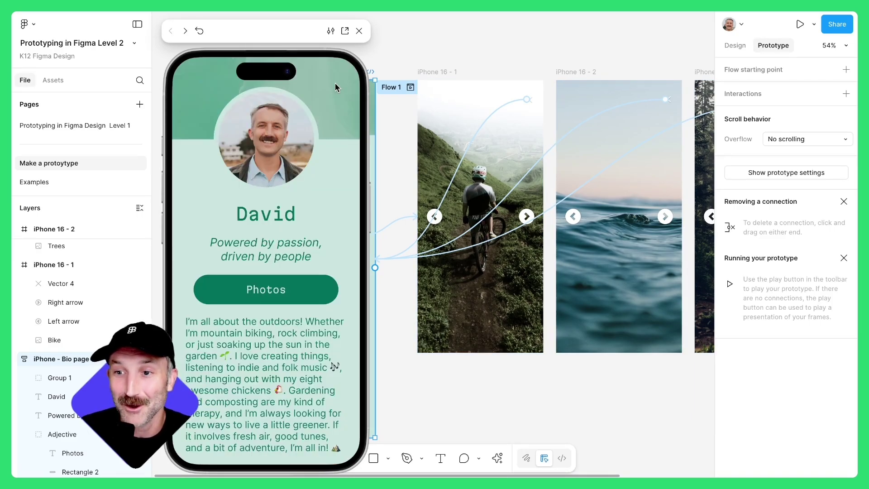
# - Pan across the Mika, Devon and Katrina bio prototypes on the Examples page
pyautogui.click(34, 181)
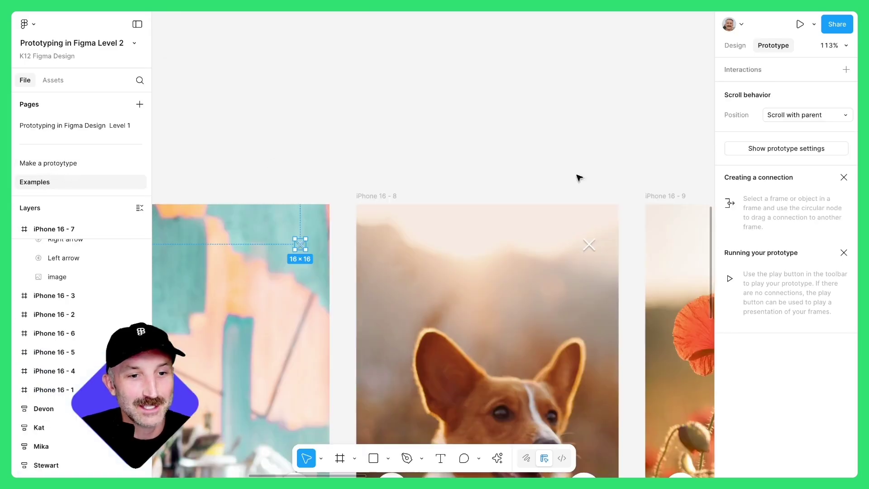
pyautogui.scroll(-10, 525, 203)
pyautogui.scroll(5, 497, 235)
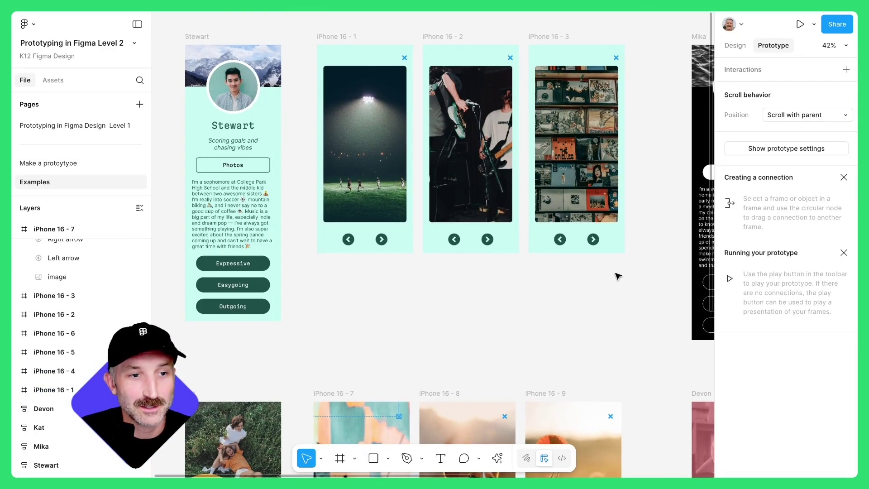
pyautogui.moveTo(658, 270); pyautogui.dragTo(291, 252)
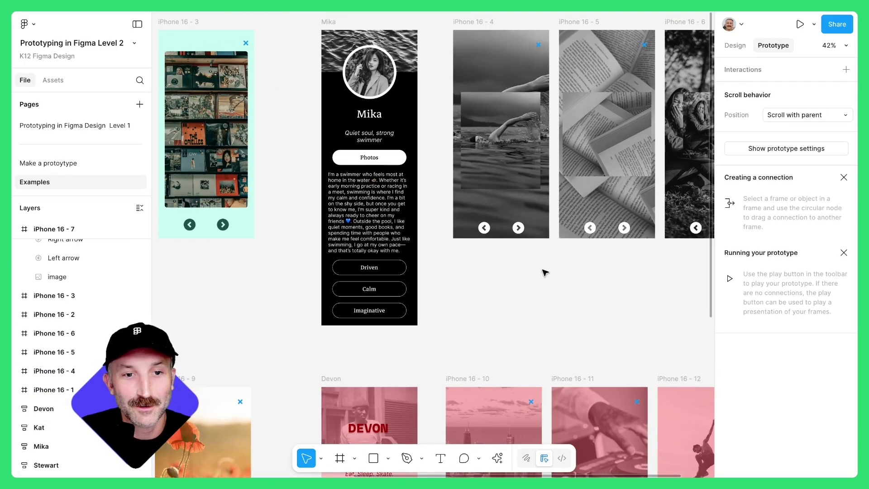
pyautogui.moveTo(545, 272); pyautogui.dragTo(509, 77)
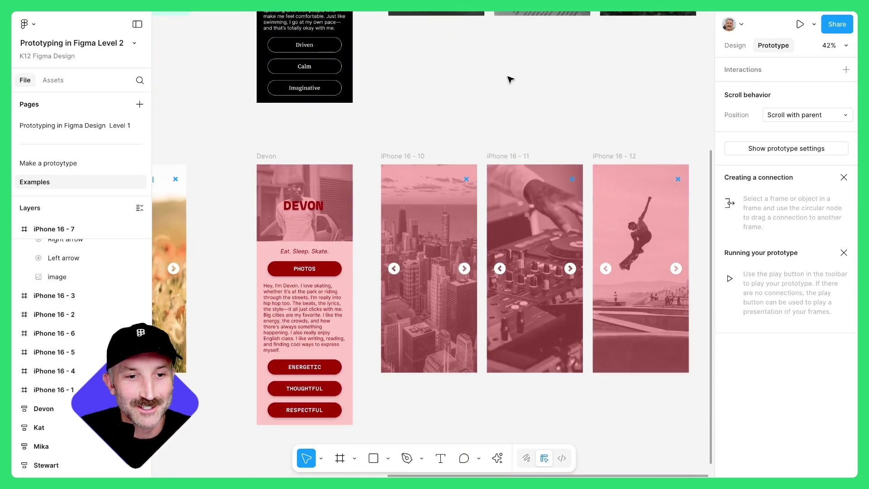
pyautogui.click(508, 77)
pyautogui.moveTo(286, 136); pyautogui.dragTo(571, 136)
pyautogui.moveTo(383, 124); pyautogui.dragTo(495, 107)
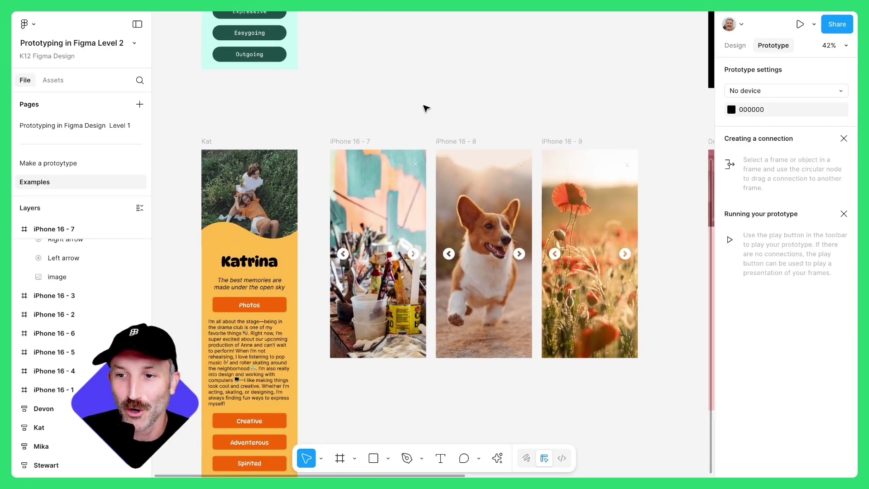